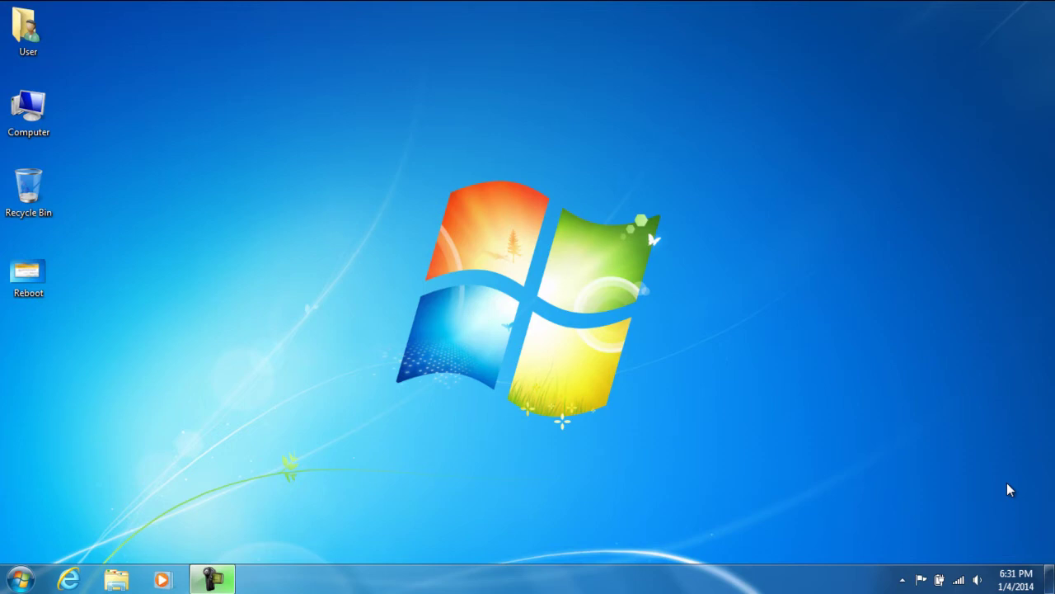
View and close the Reboot screenshot, then launch Registry Editor by searching 'regedit' from Start
double_click(16, 260)
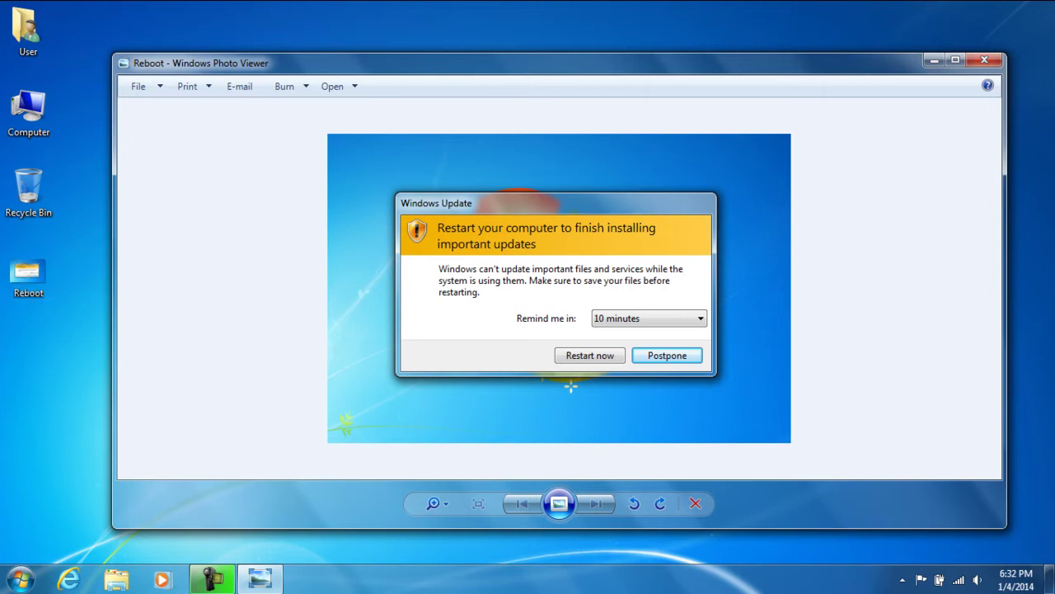
left_click(980, 61)
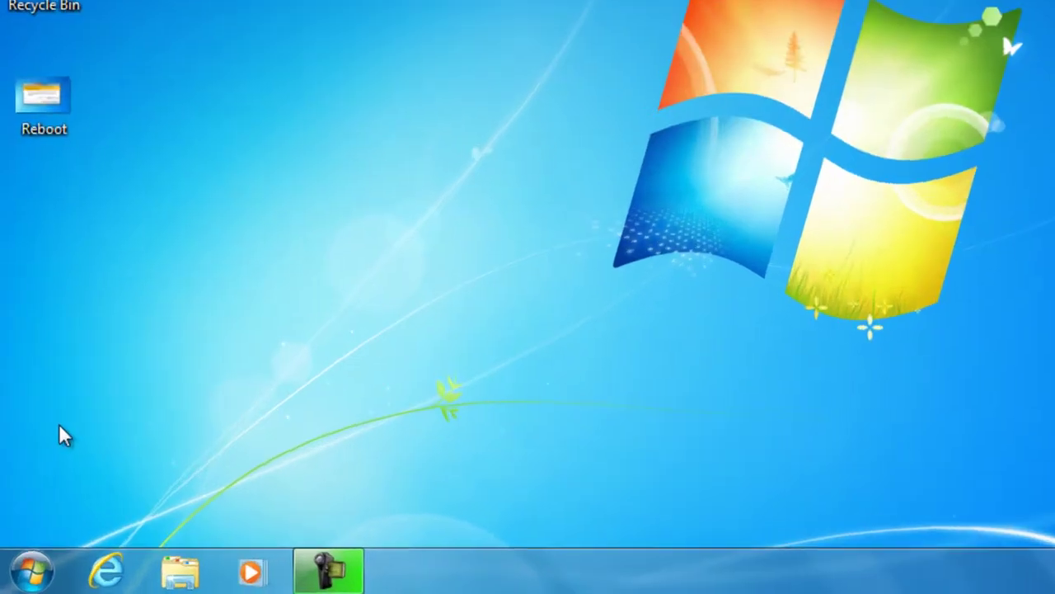
left_click(31, 571)
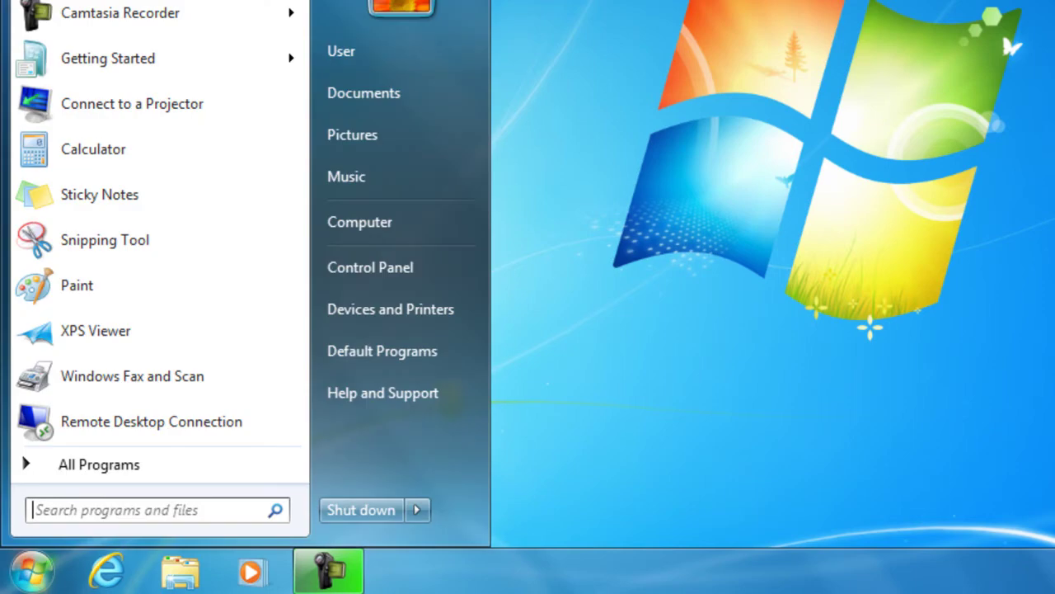
type("regedit")
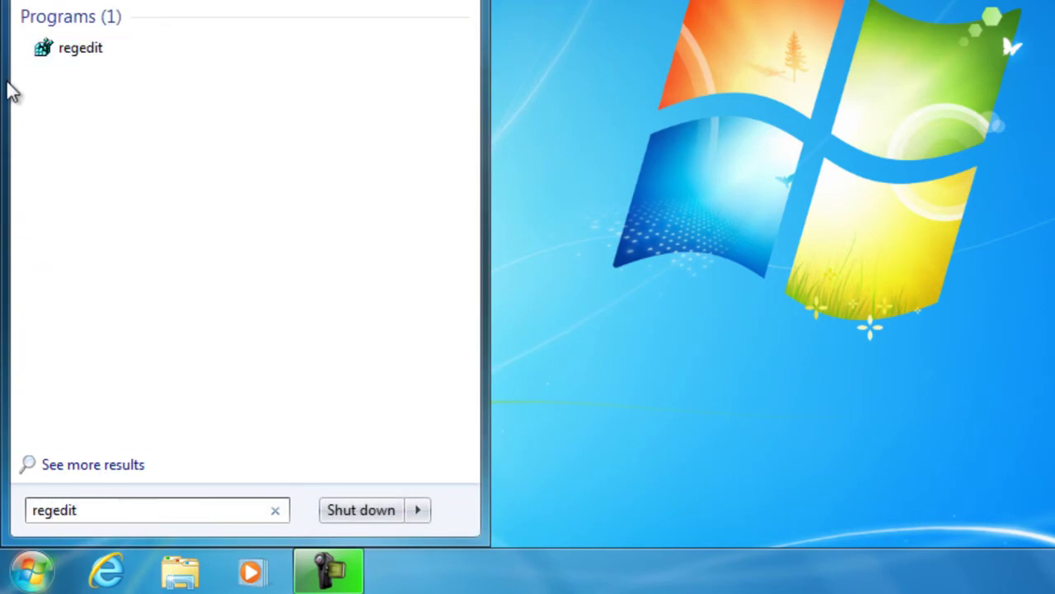
key("Return")
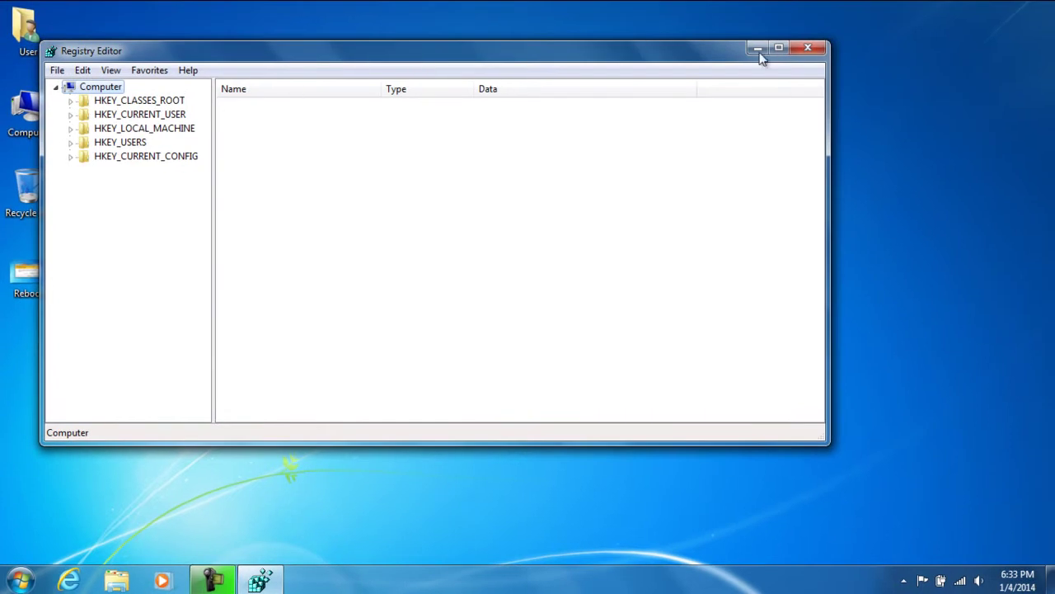
Maximize Registry Editor and expand HKEY_LOCAL_MACHINE\SOFTWARE\Policies\Microsoft\Windows
left_click(779, 50)
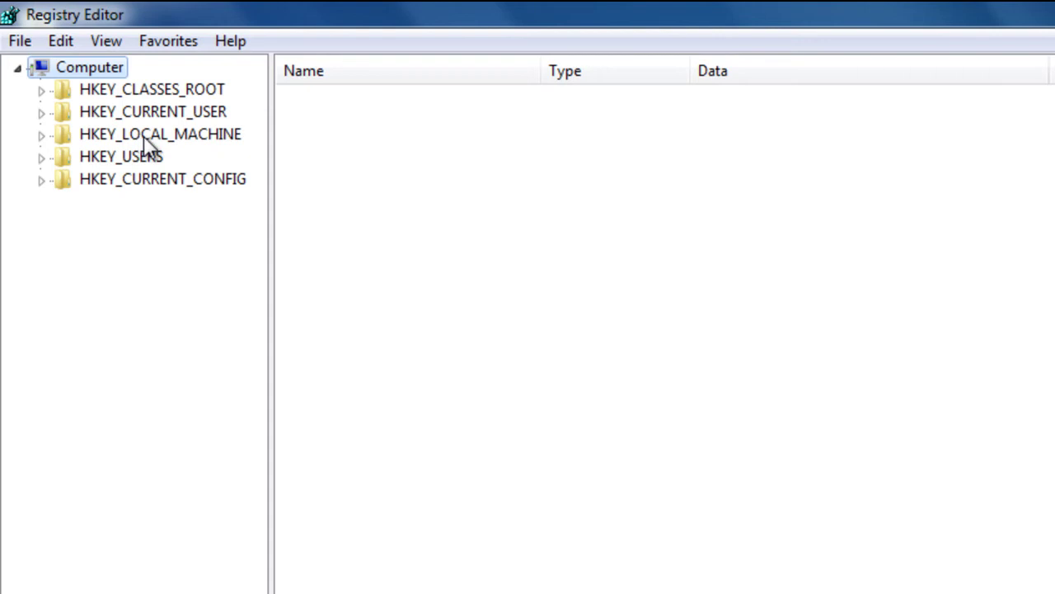
double_click(143, 136)
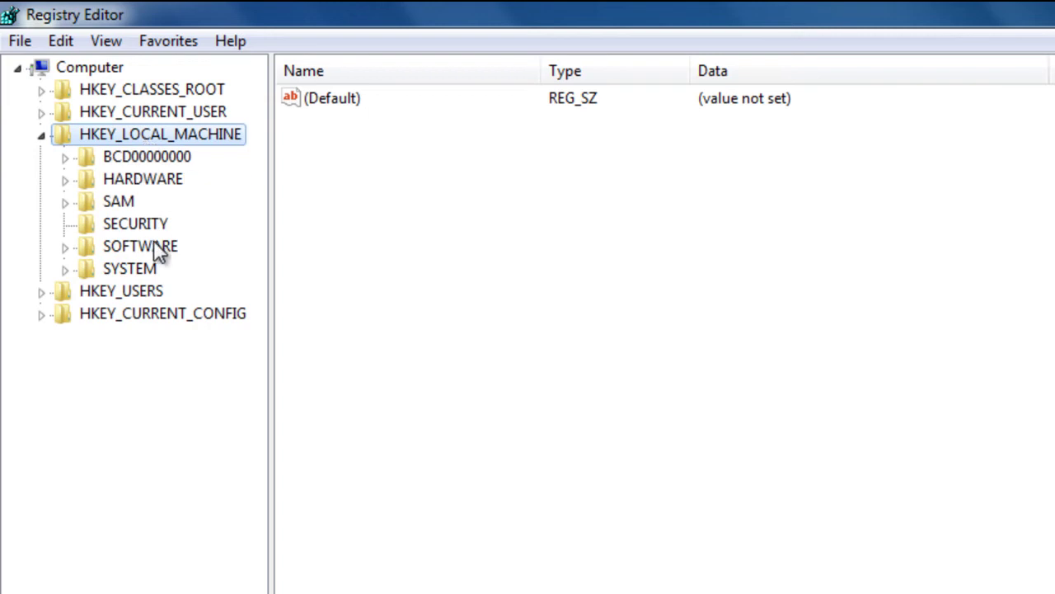
double_click(154, 244)
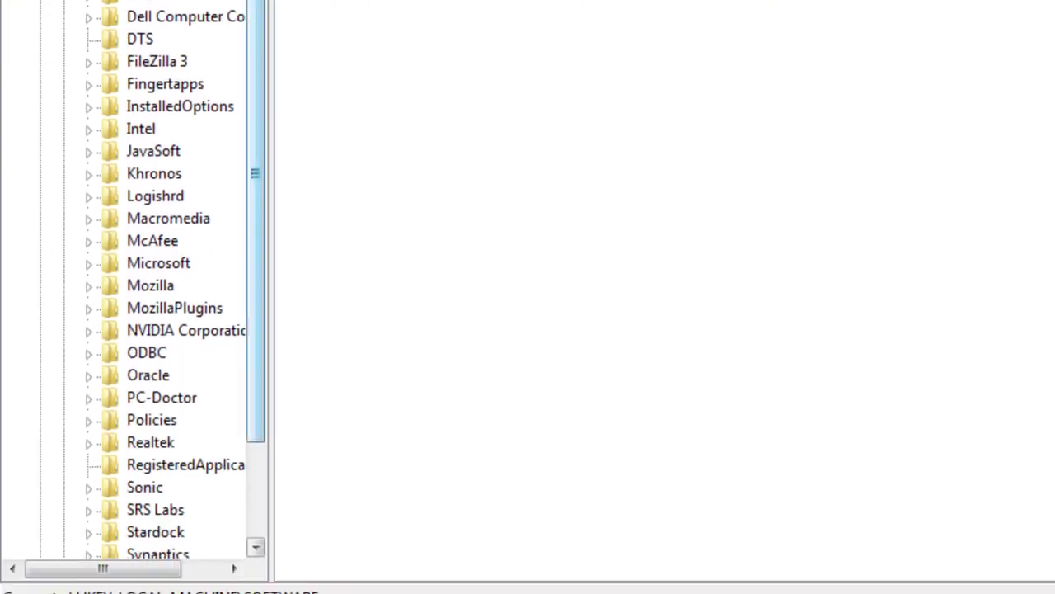
scroll(157, 289, "down", 2)
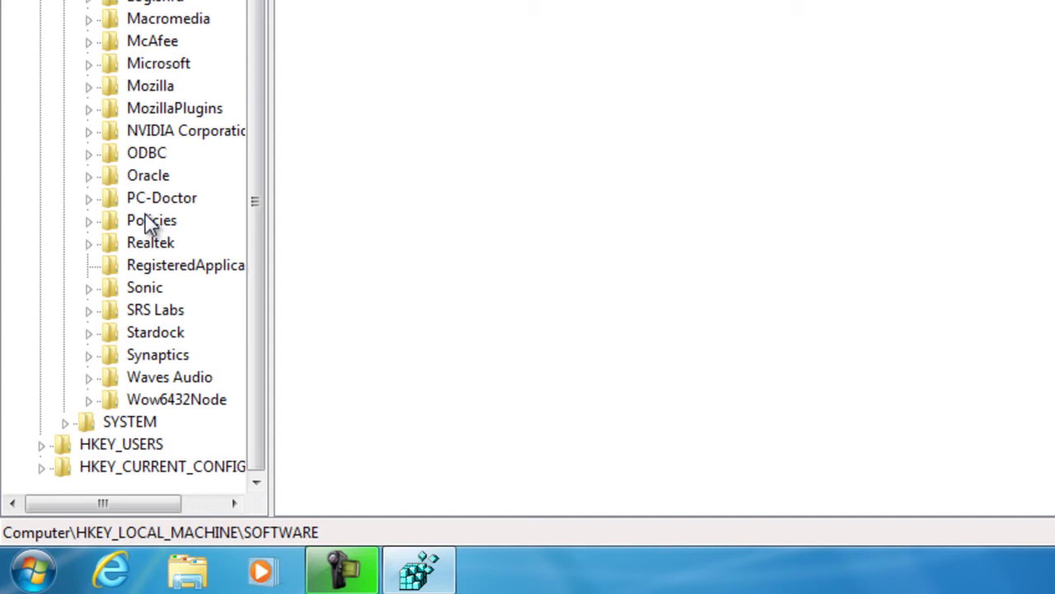
double_click(148, 221)
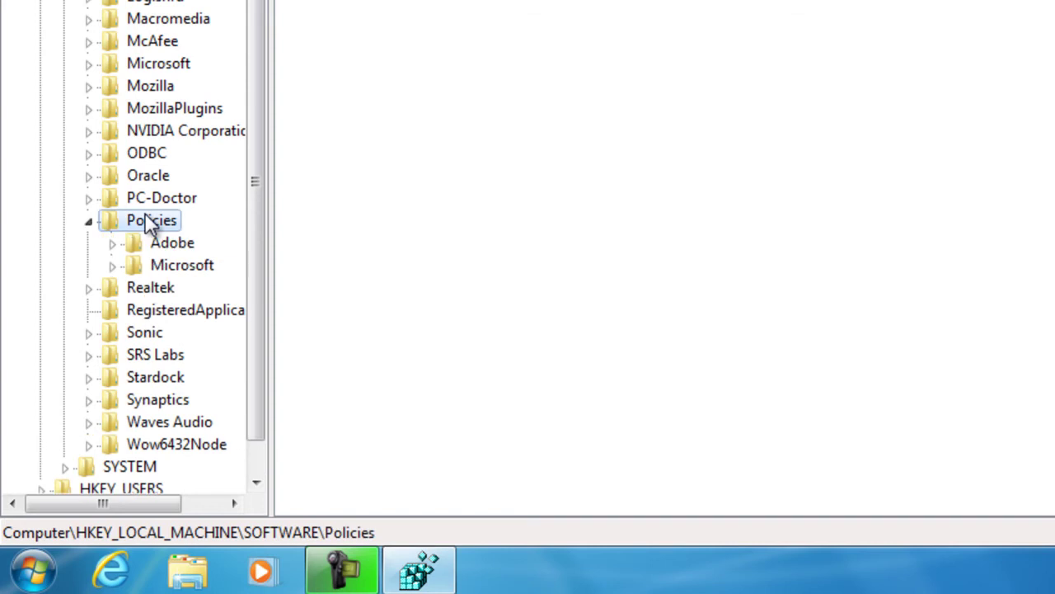
double_click(182, 268)
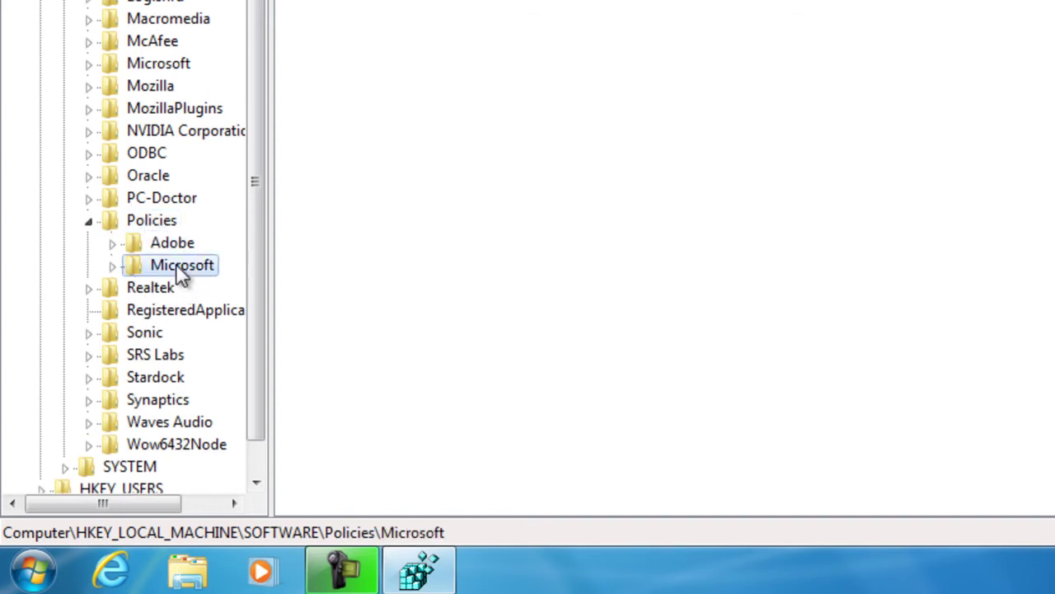
left_click_drag(140, 496, 186, 499)
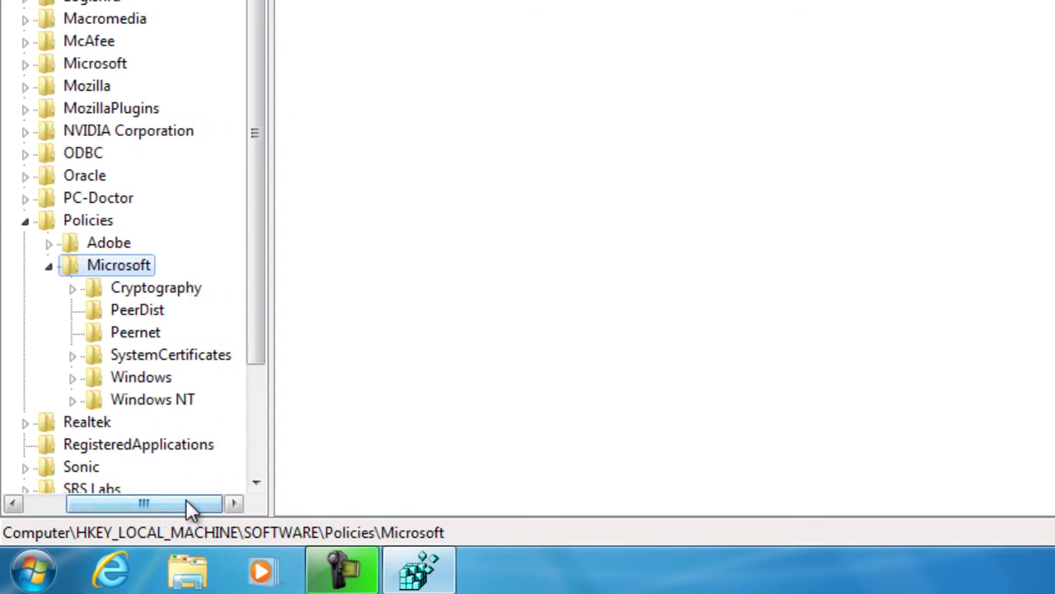
double_click(159, 373)
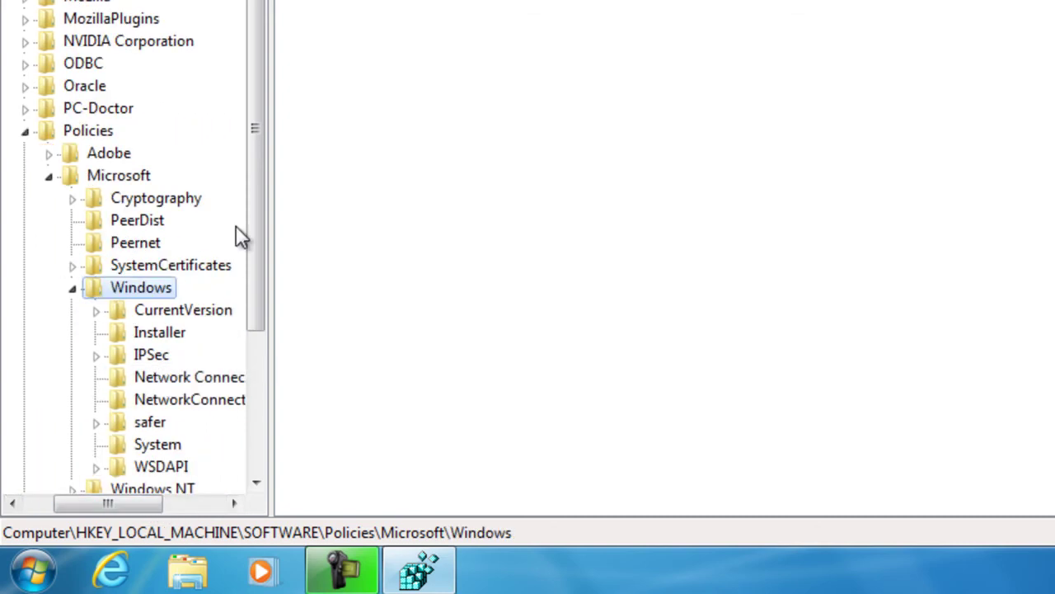
left_click_drag(255, 248, 260, 339)
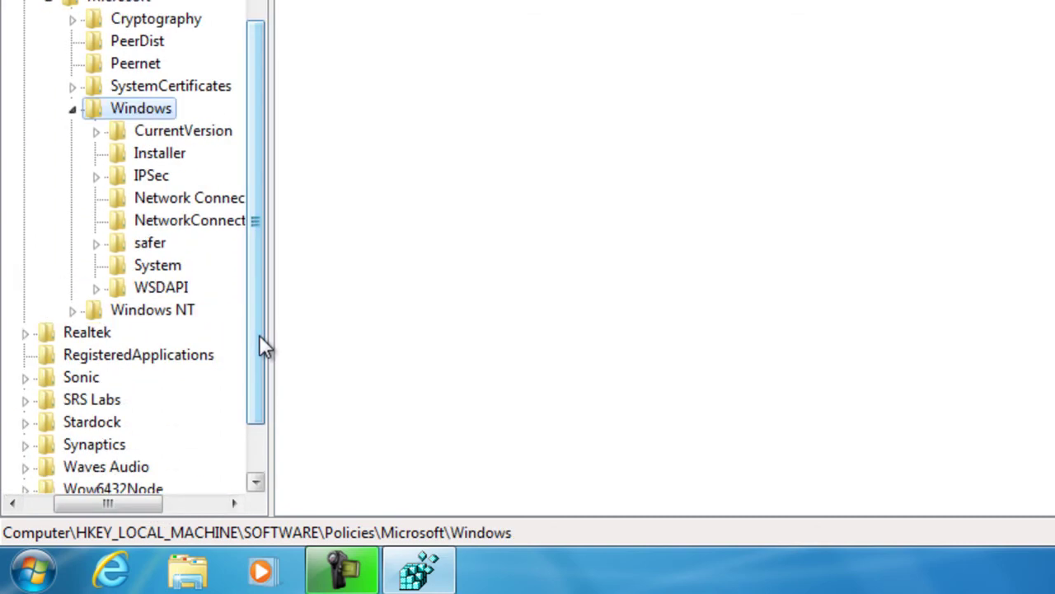
Create a new key named WindowsUpdate under Policies\Microsoft\Windows
right_click(157, 109)
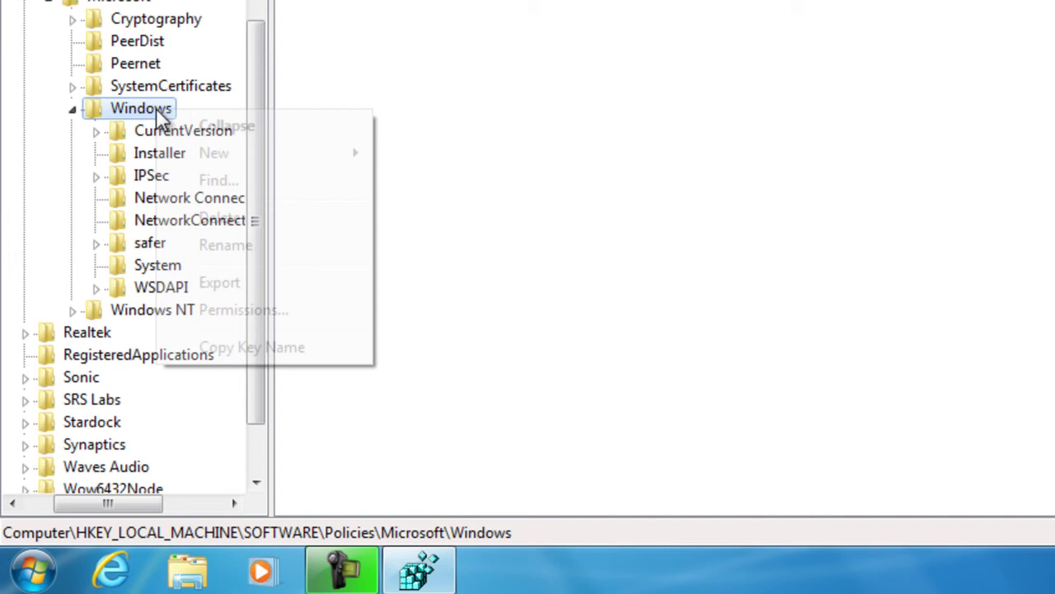
mouse_move(302, 170)
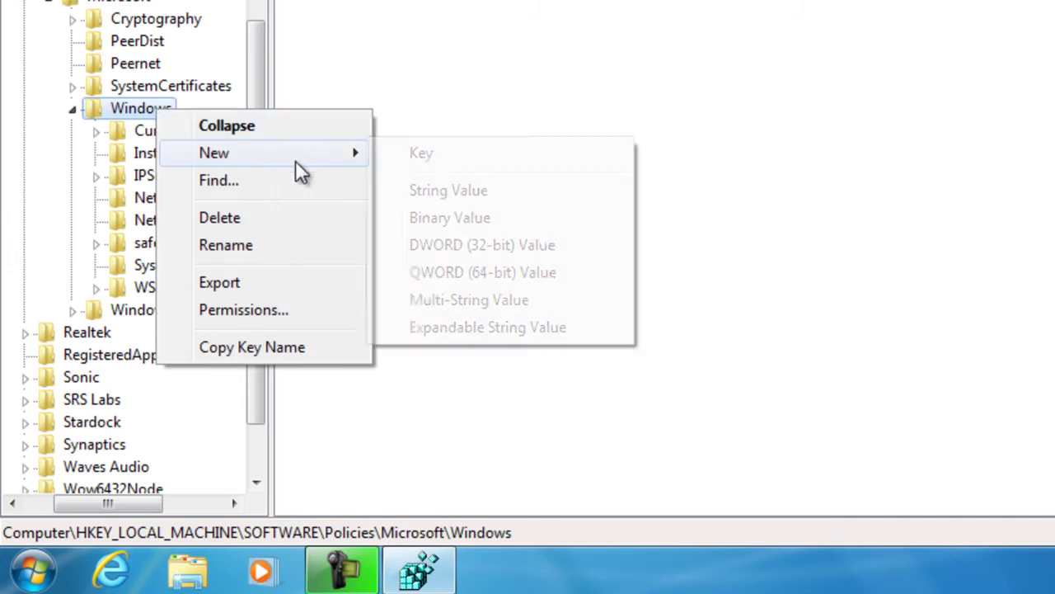
left_click(399, 157)
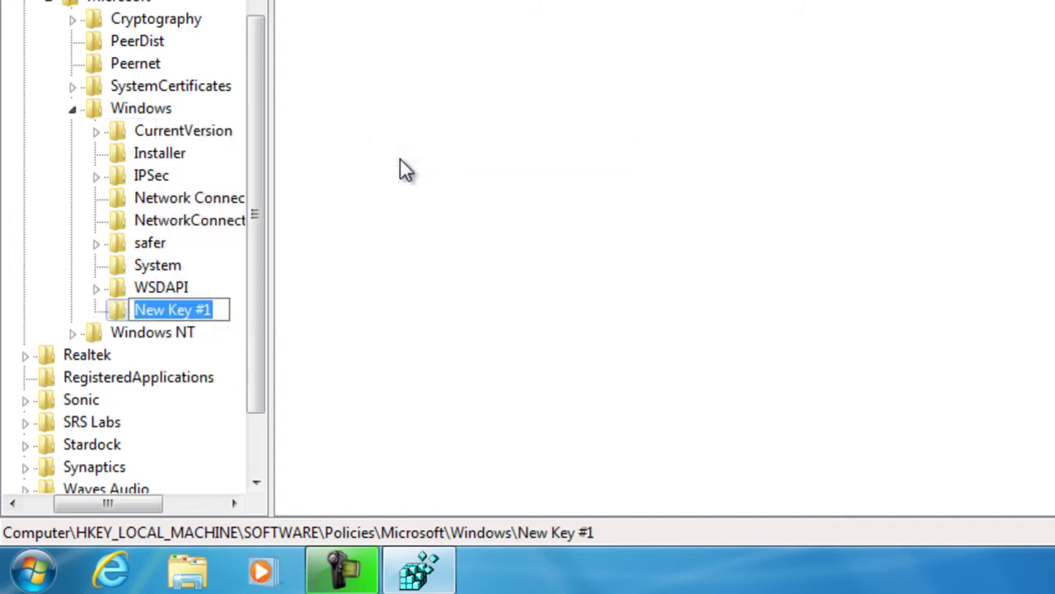
type("Windo")
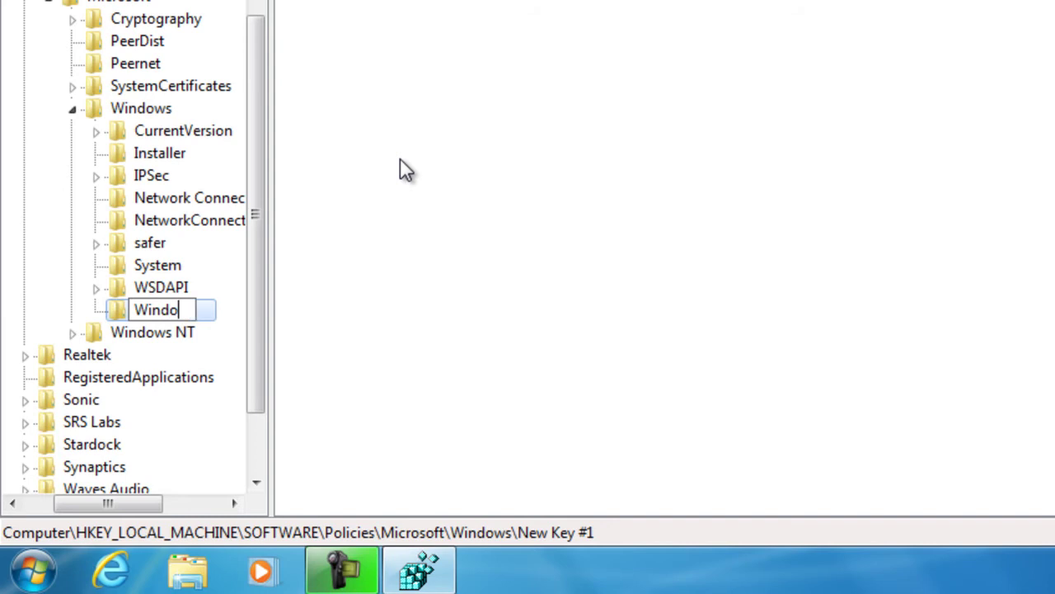
type("wsUpdate")
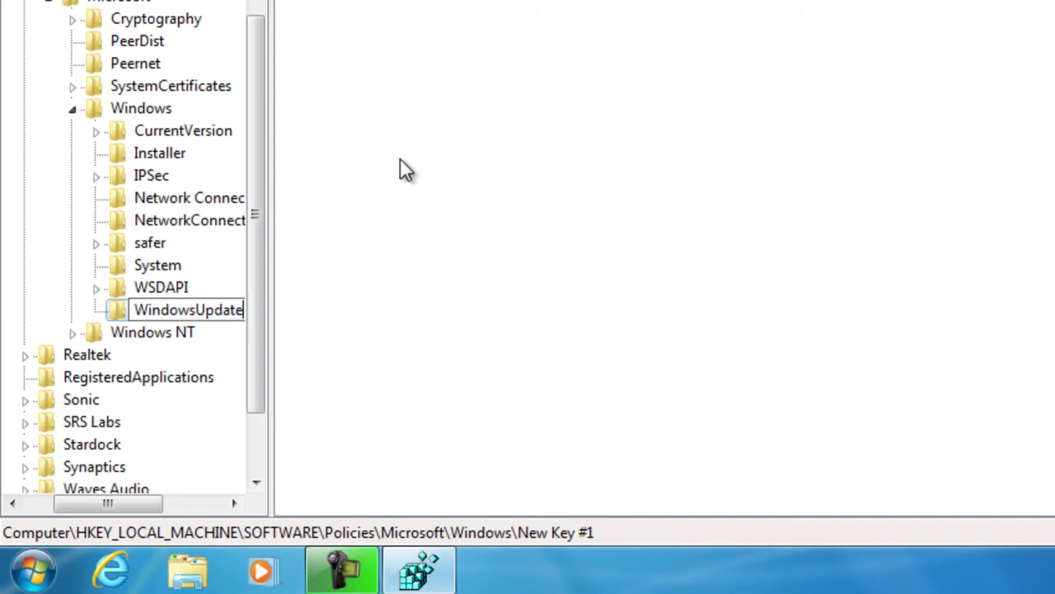
left_click(116, 308)
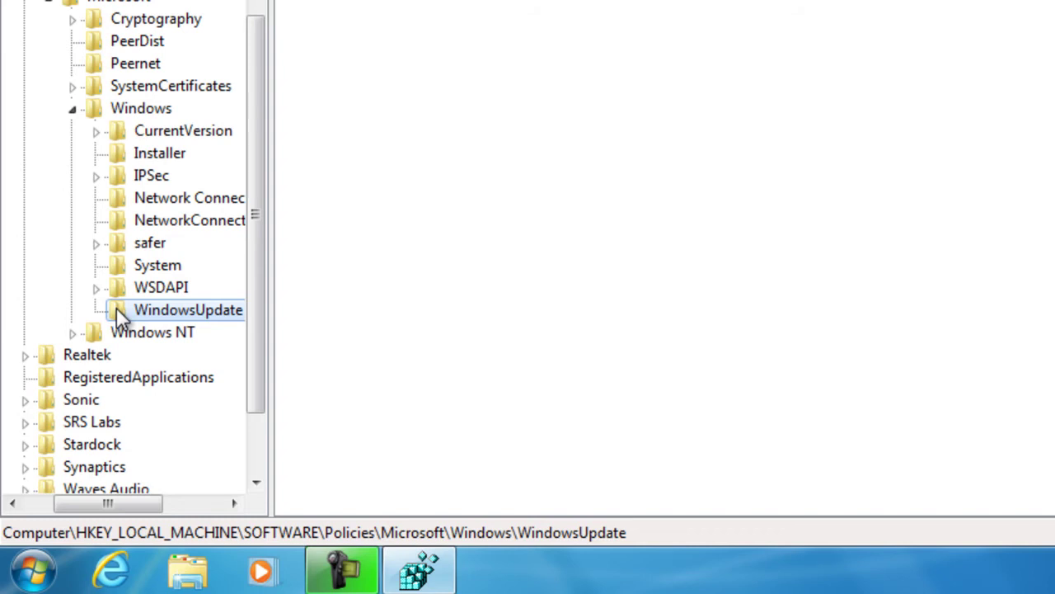
Add a subkey named AU under WindowsUpdate
right_click(116, 309)
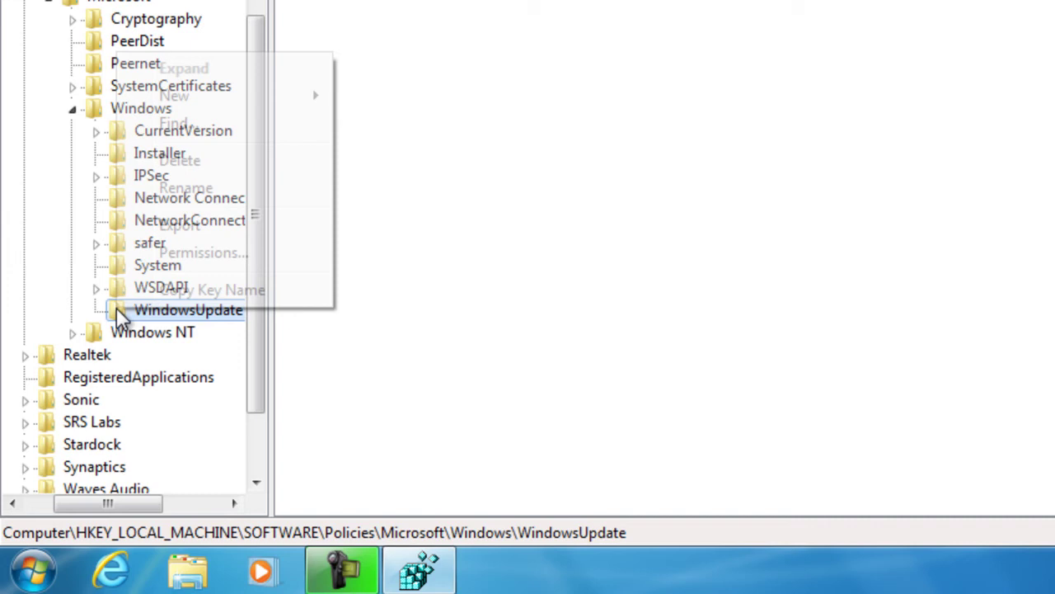
mouse_move(277, 96)
left_click(361, 97)
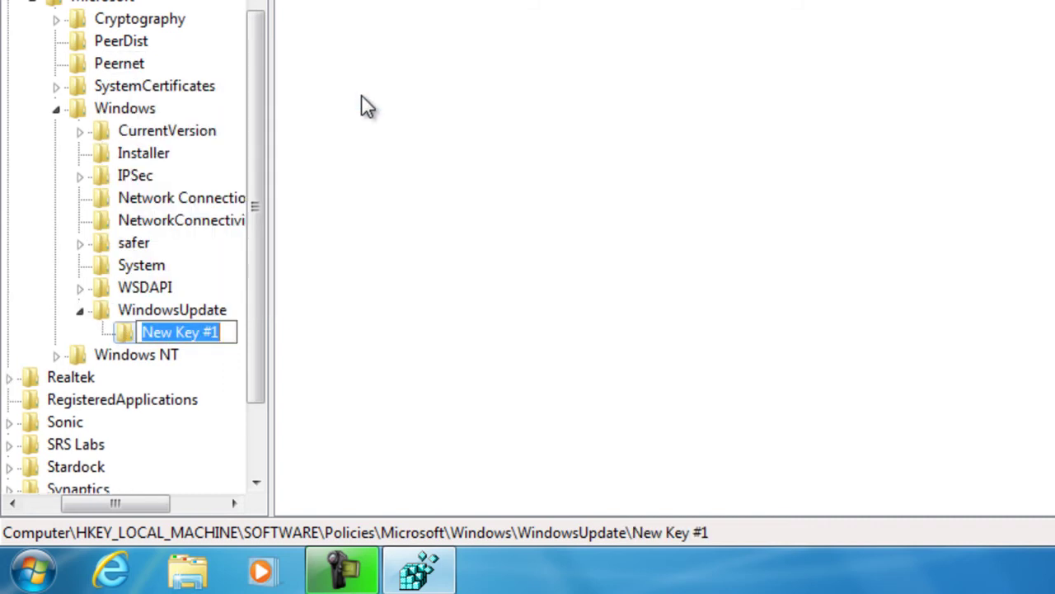
type("AU")
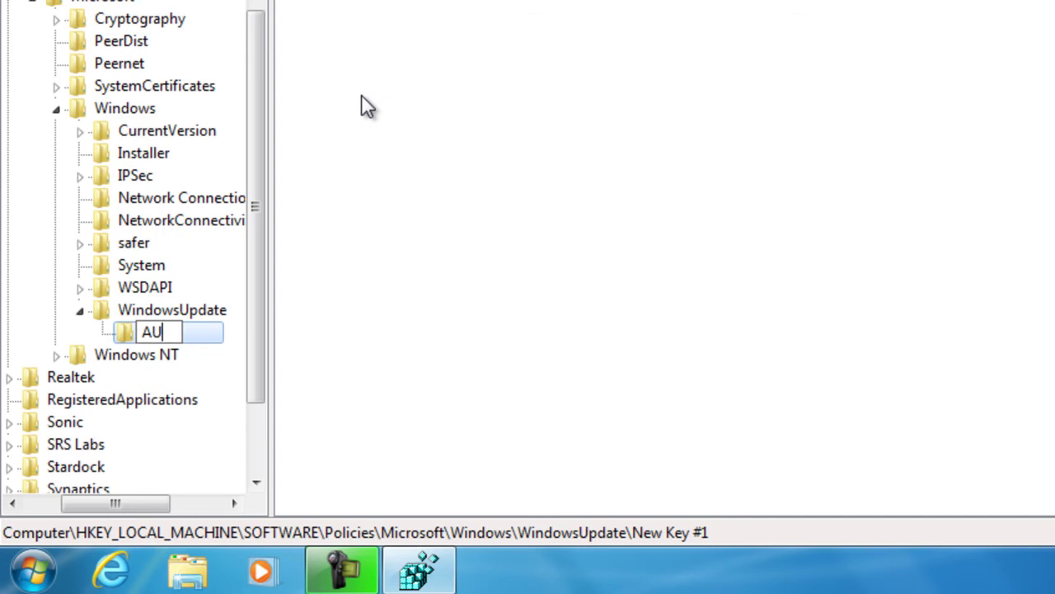
key("Return")
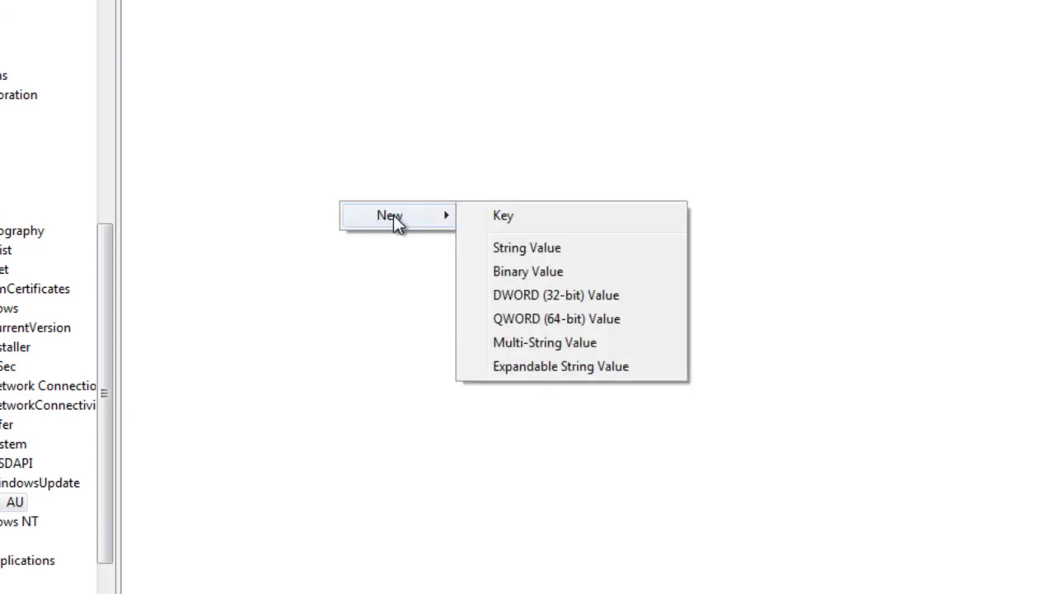
Add a DWORD (32-bit) value named NoAutoRebootWithLoggedOnUsers to the AU key
left_click(574, 295)
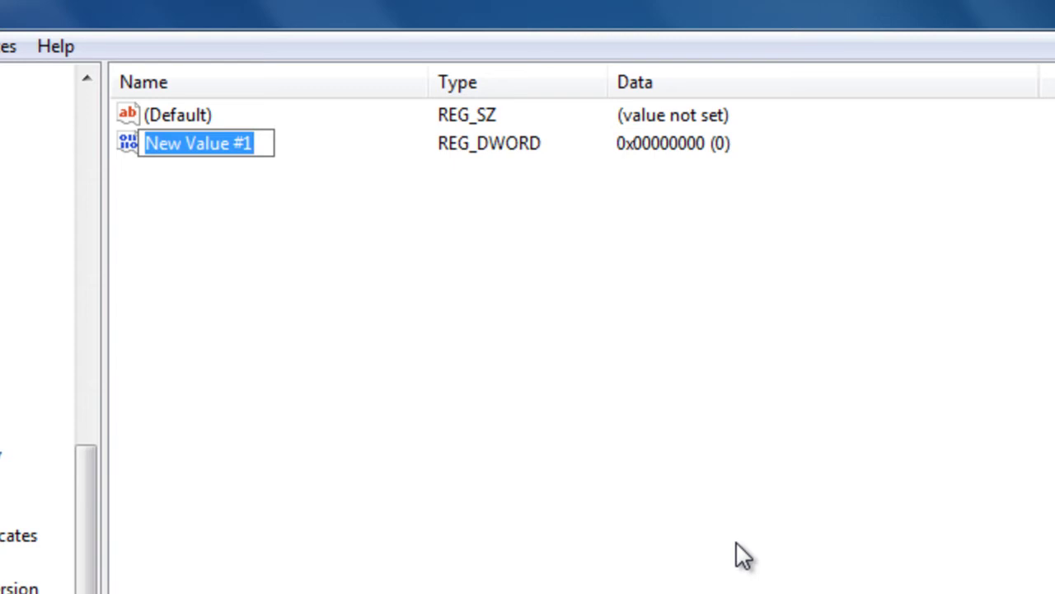
type("NoAu")
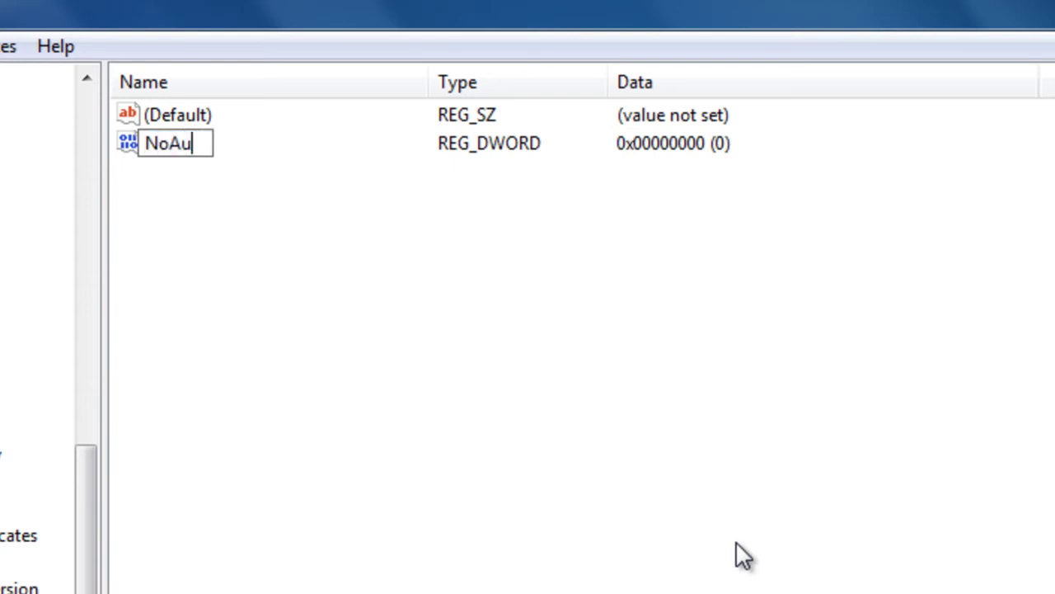
type("toRe")
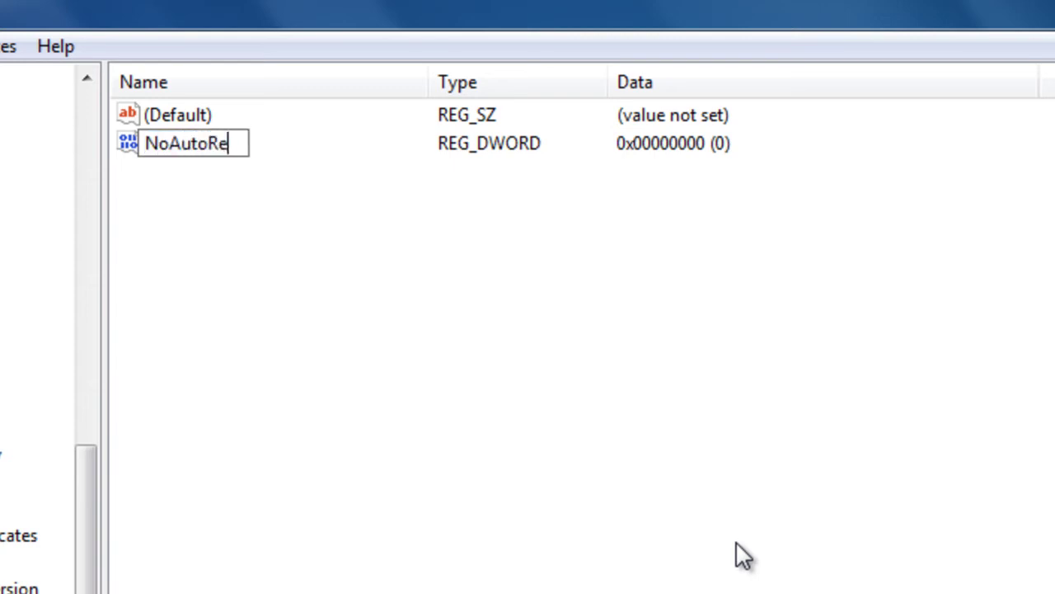
type("bootWithg")
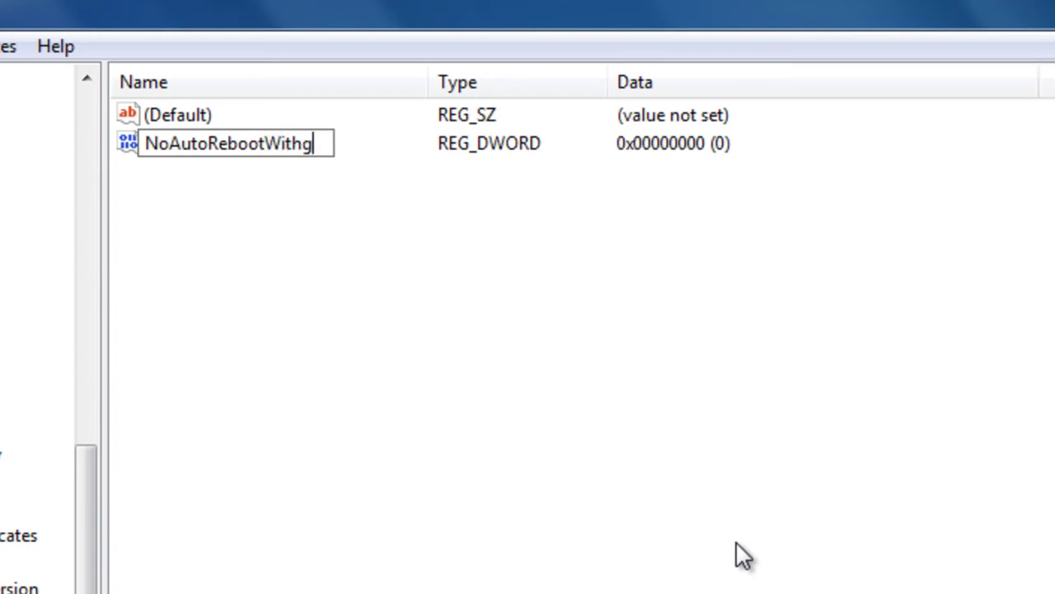
key("BackSpace")
type("Logg")
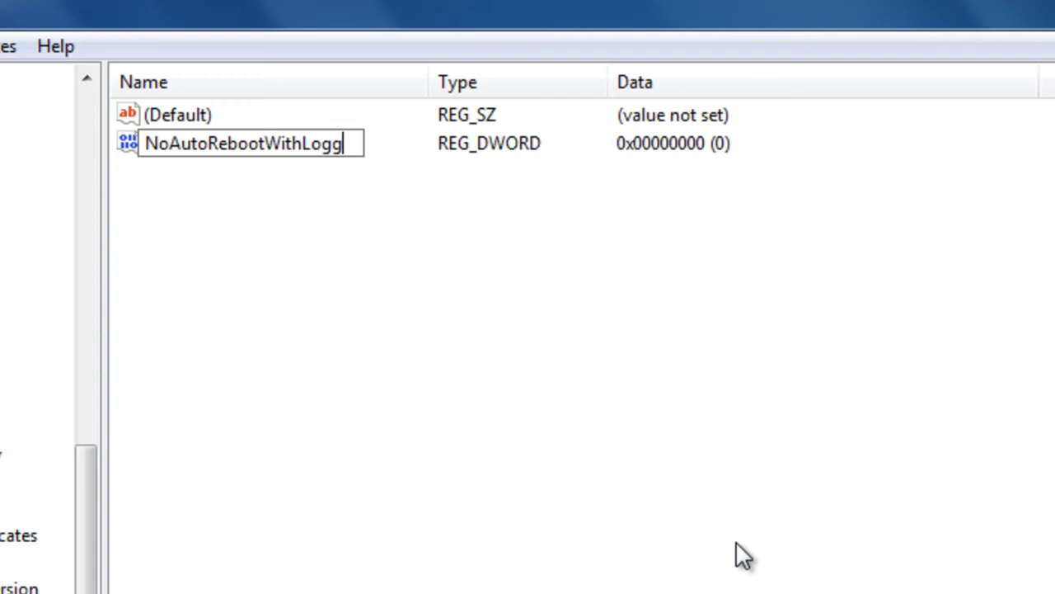
type("edOnUs")
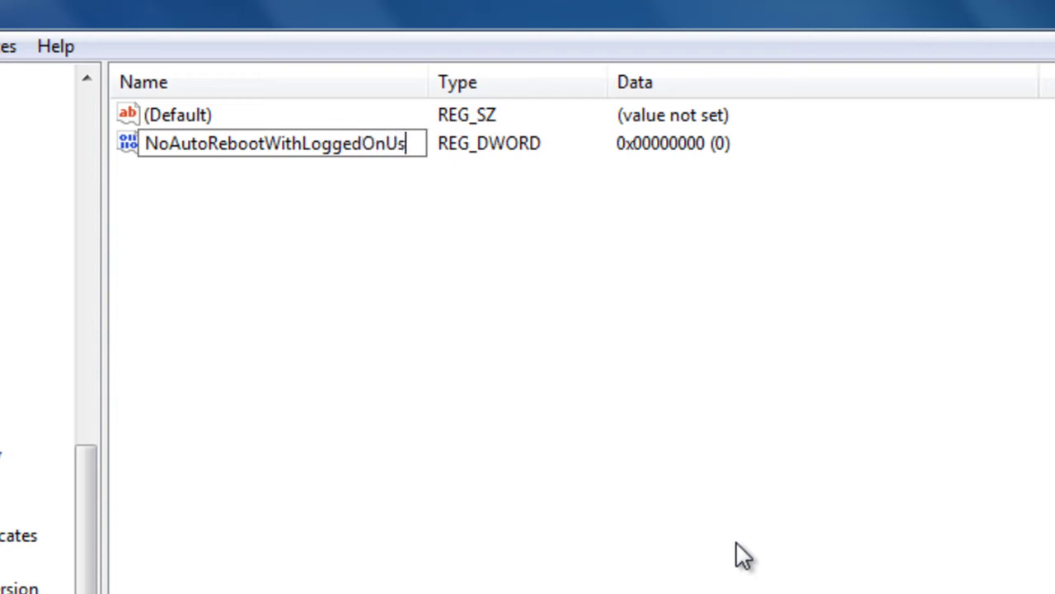
type("ers")
key("Return")
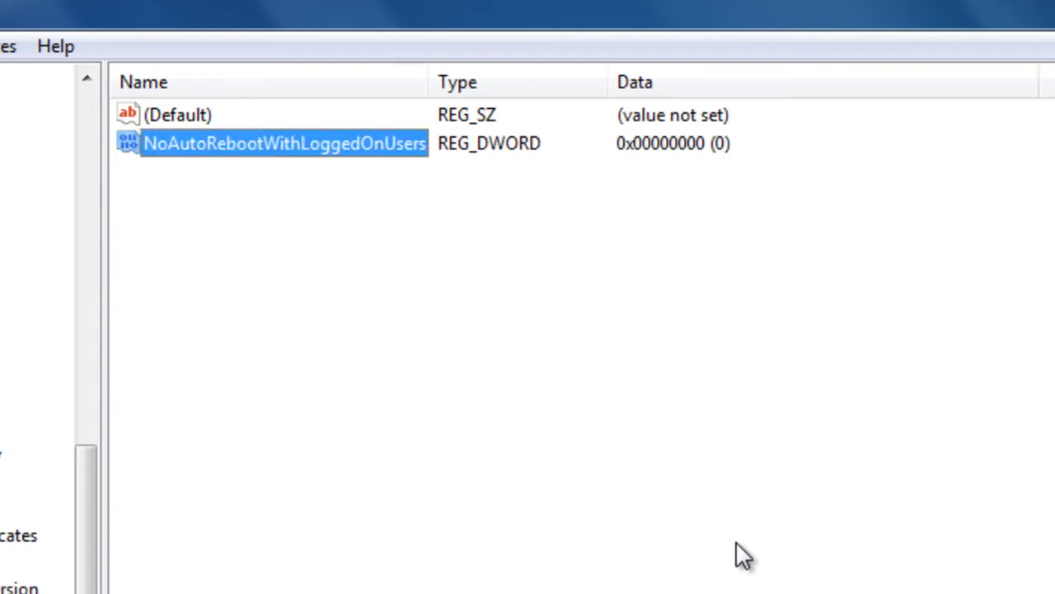
Change the NoAutoRebootWithLoggedOnUsers value data from 0 to 1
double_click(230, 143)
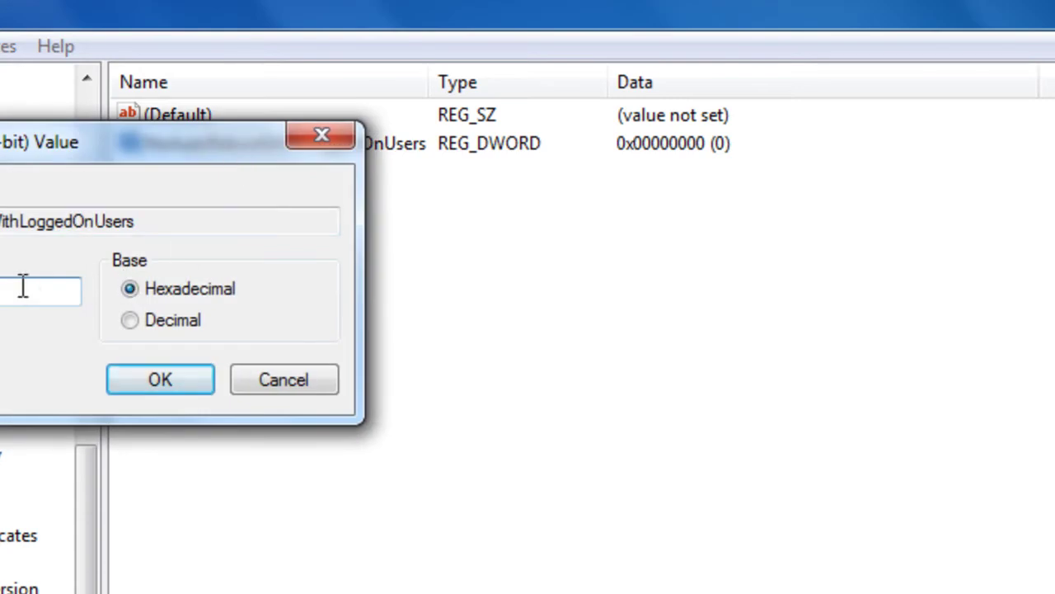
left_click(25, 290)
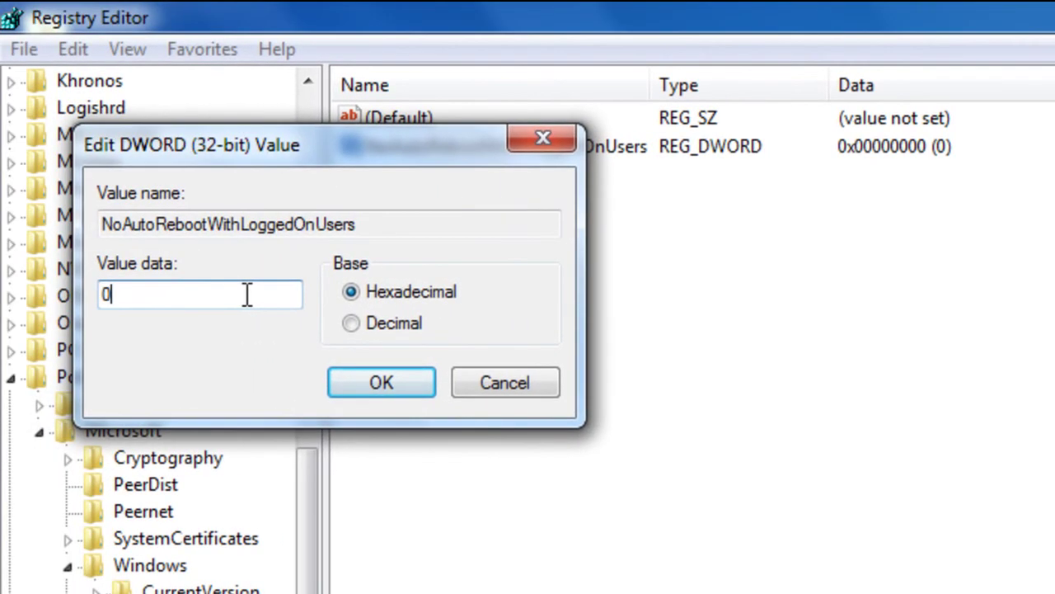
key("BackSpace")
type("1")
left_click(390, 385)
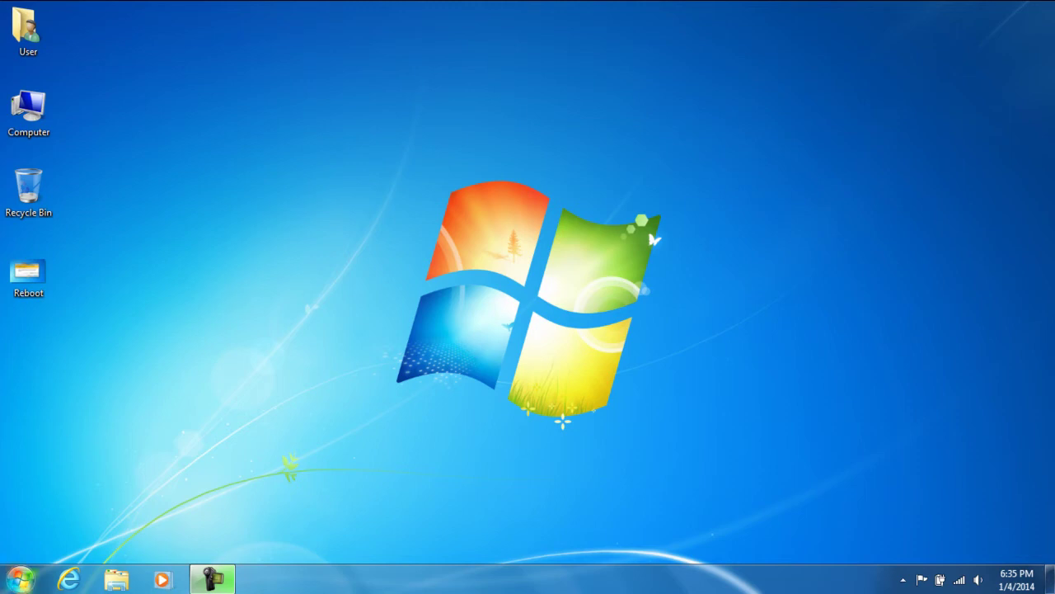
Relaunch Registry Editor by searching 'regedit' from Start
left_click(20, 579)
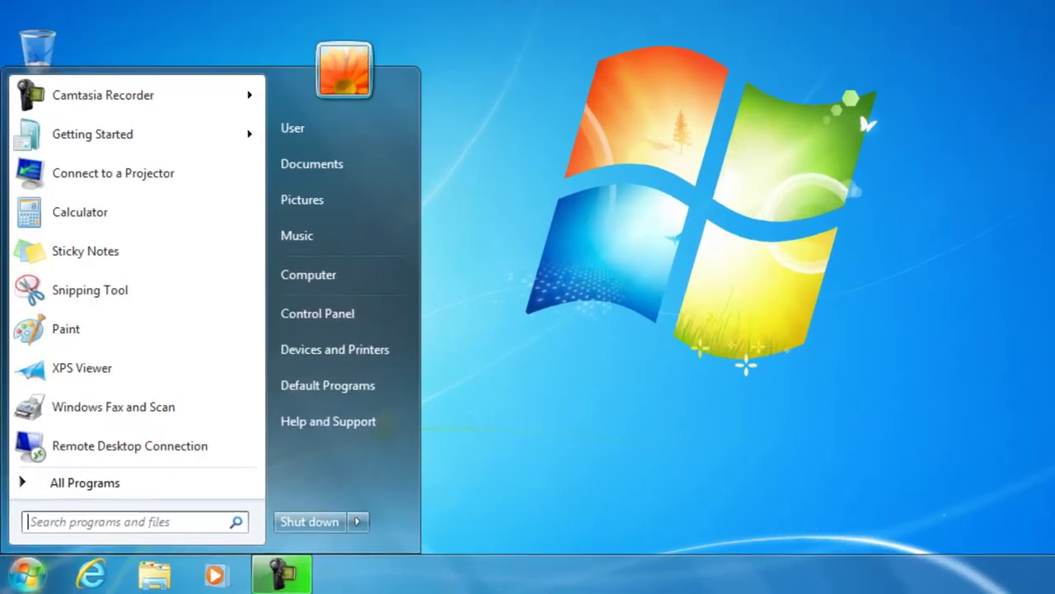
type("regedit")
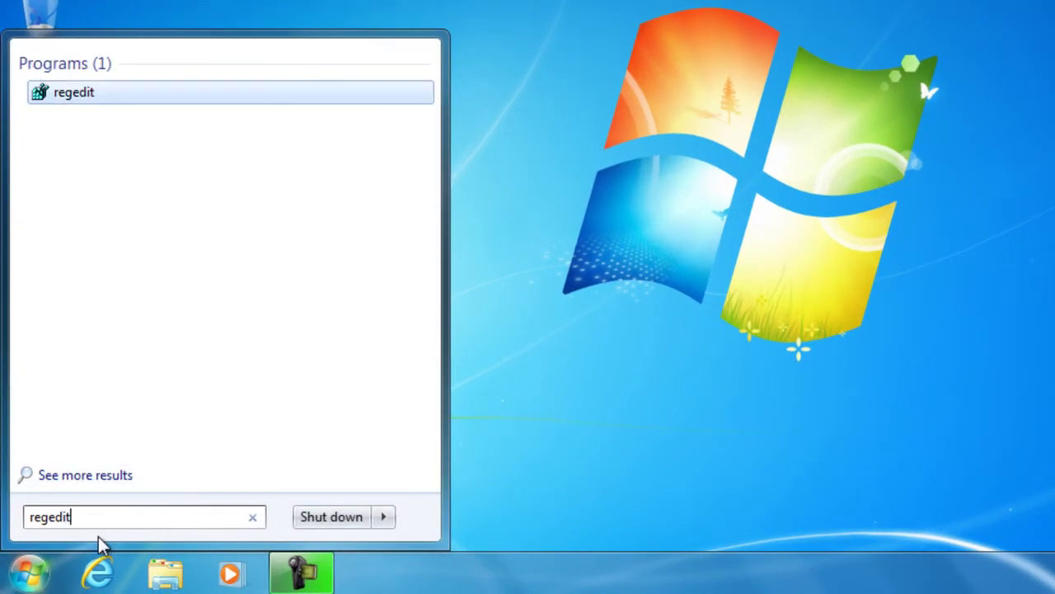
key("Return")
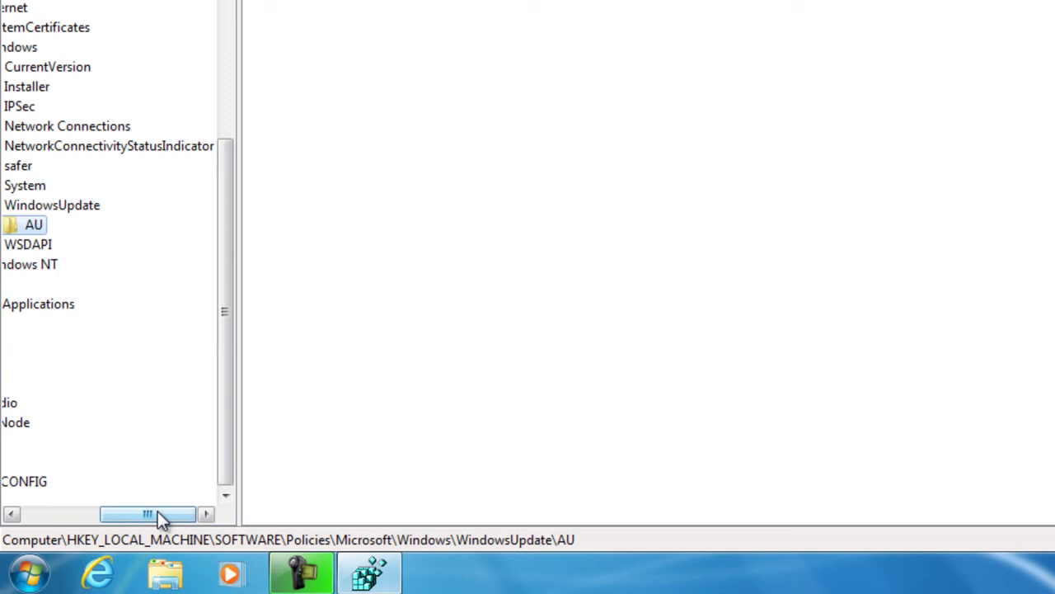
Set NoAutoRebootWithLoggedOnUsers back to 0 to revert the change
left_click_drag(157, 513, 119, 513)
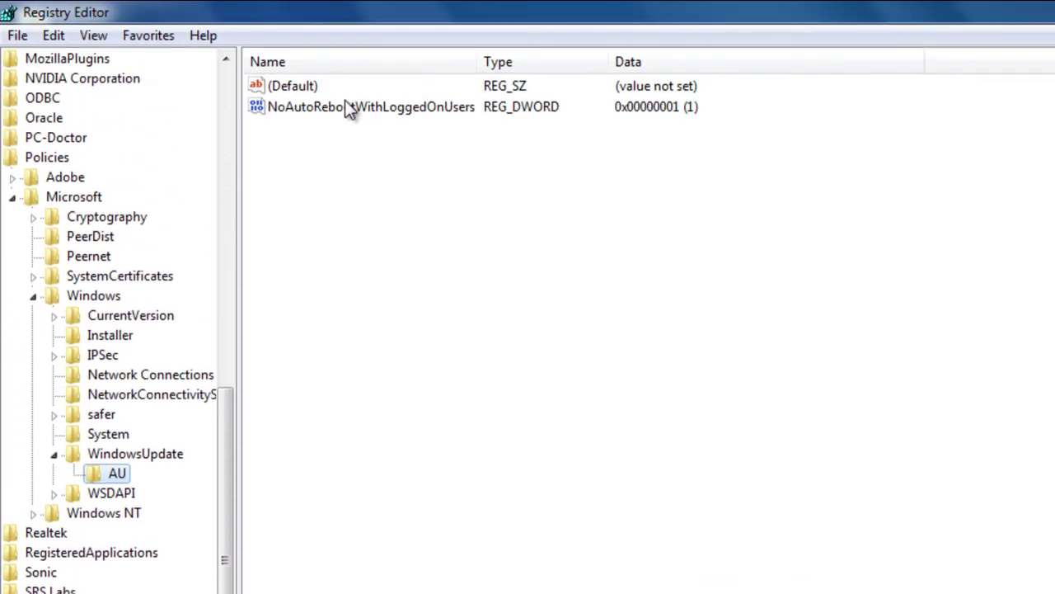
double_click(347, 107)
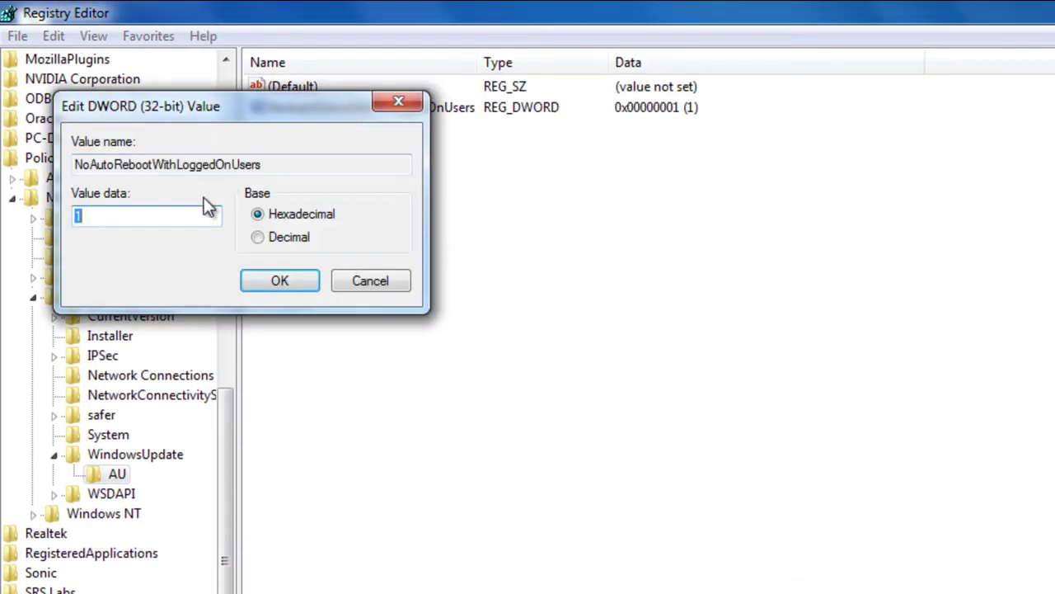
type("0")
left_click(277, 282)
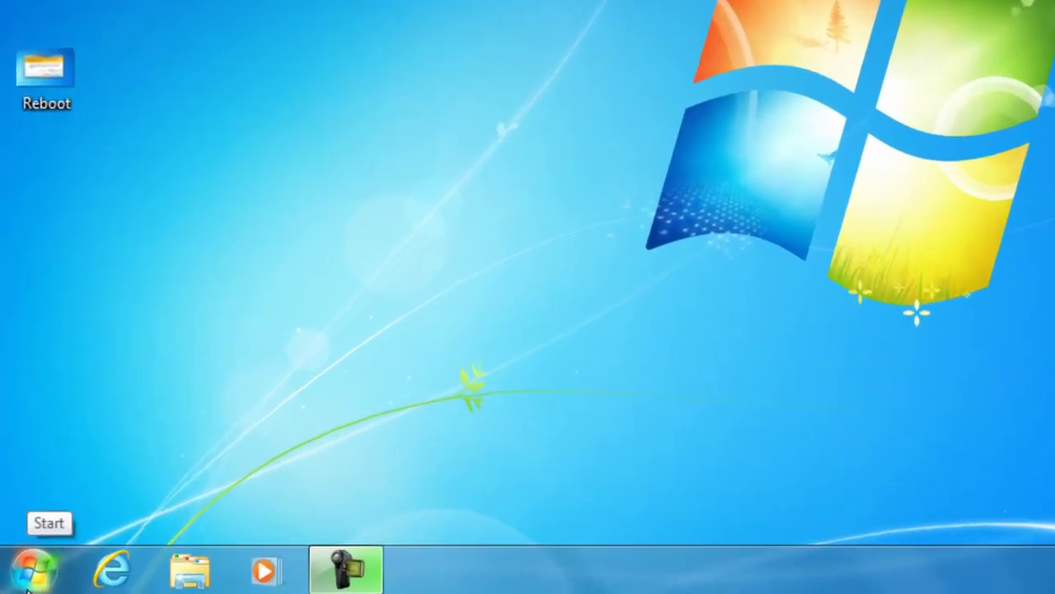
Launch Local Group Policy Editor via 'gpedit.msc', maximize it and widen the tree pane
left_click(27, 582)
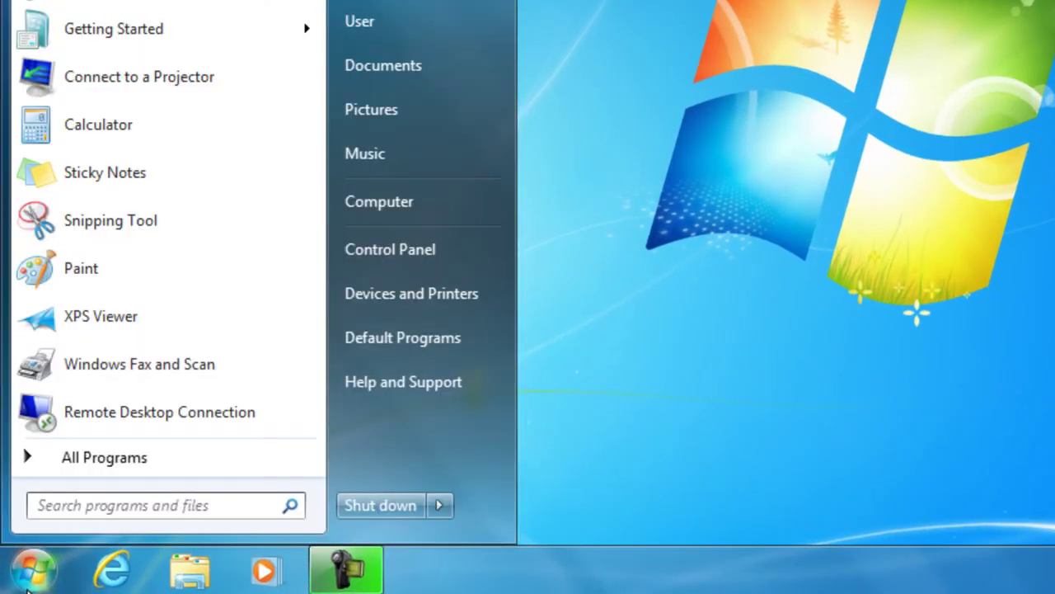
type("gp")
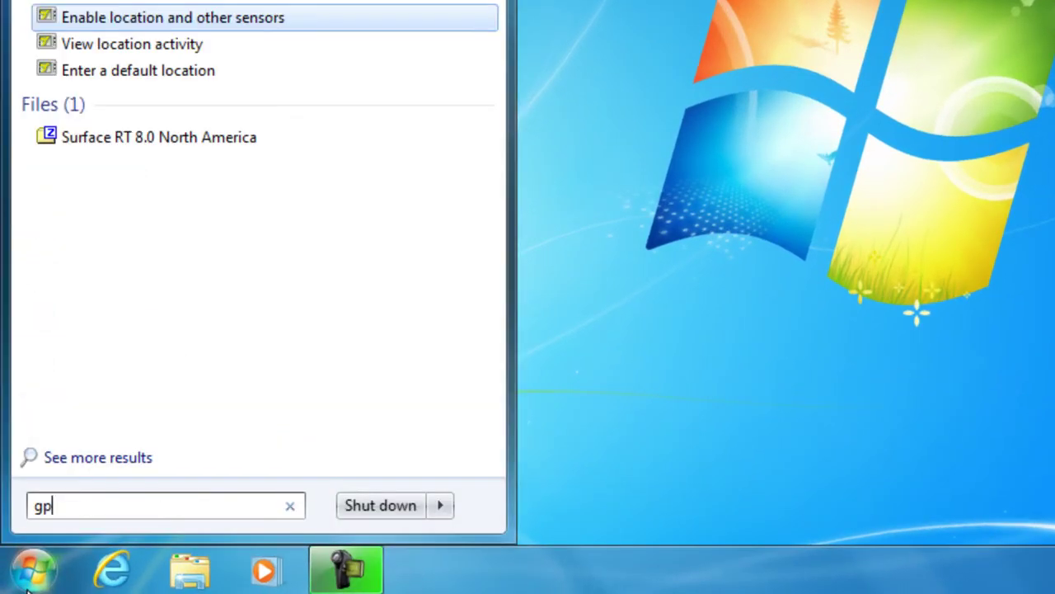
type("edit.msc")
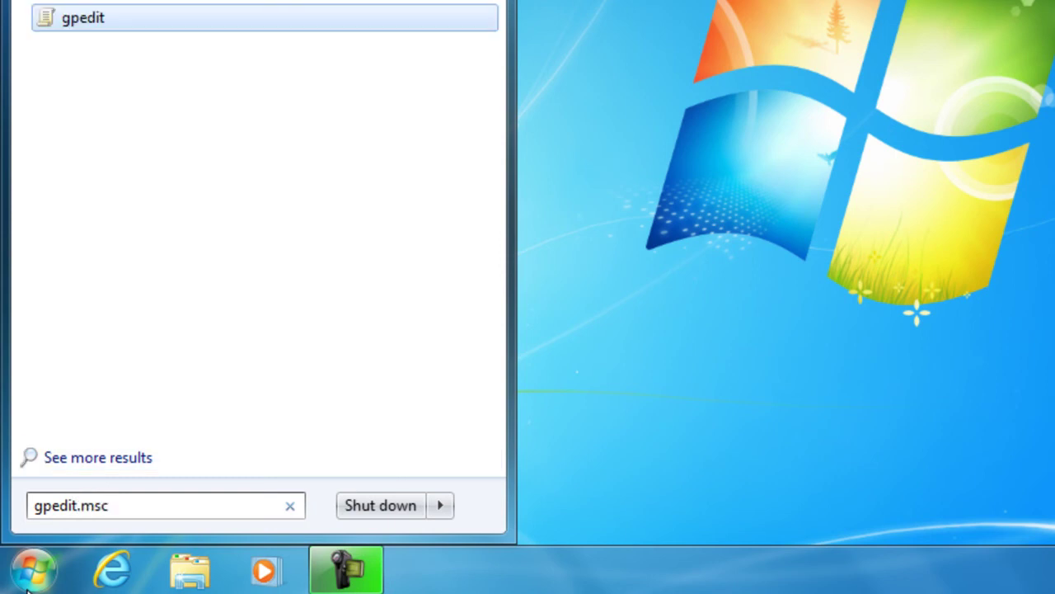
left_click(106, 20)
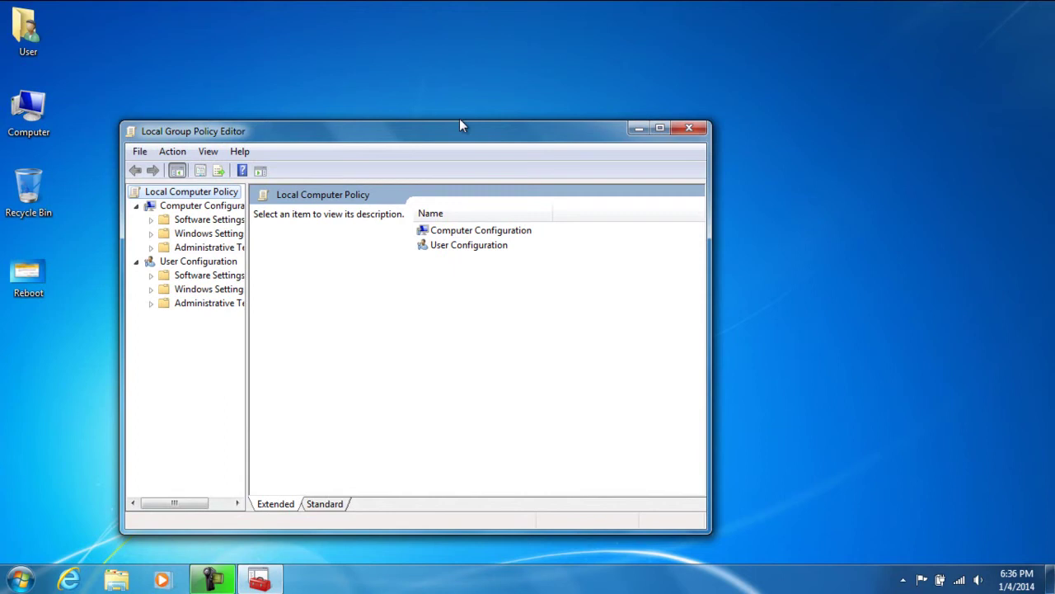
double_click(468, 137)
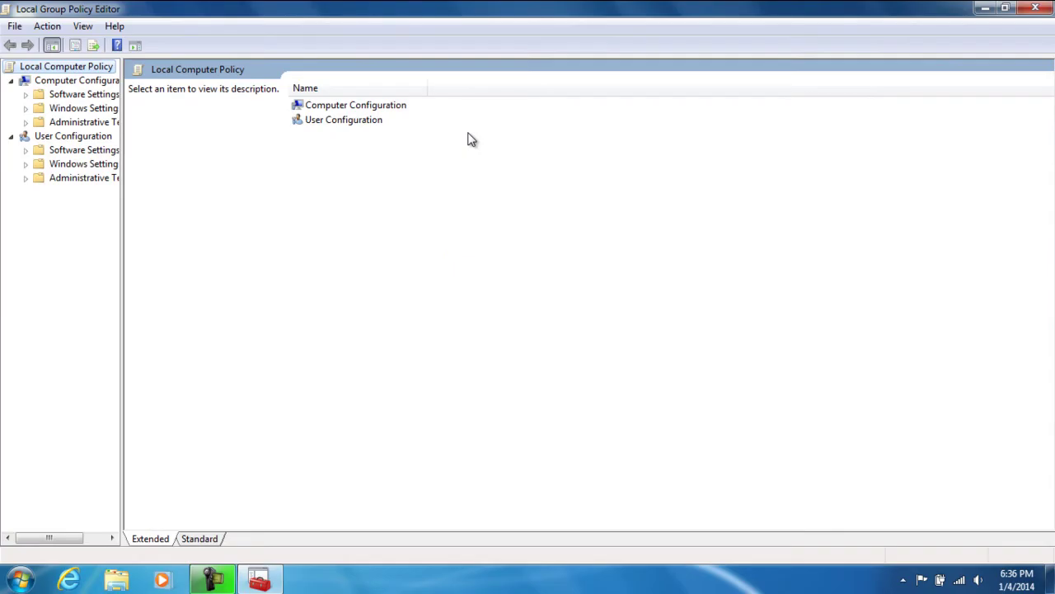
left_click_drag(124, 146, 203, 146)
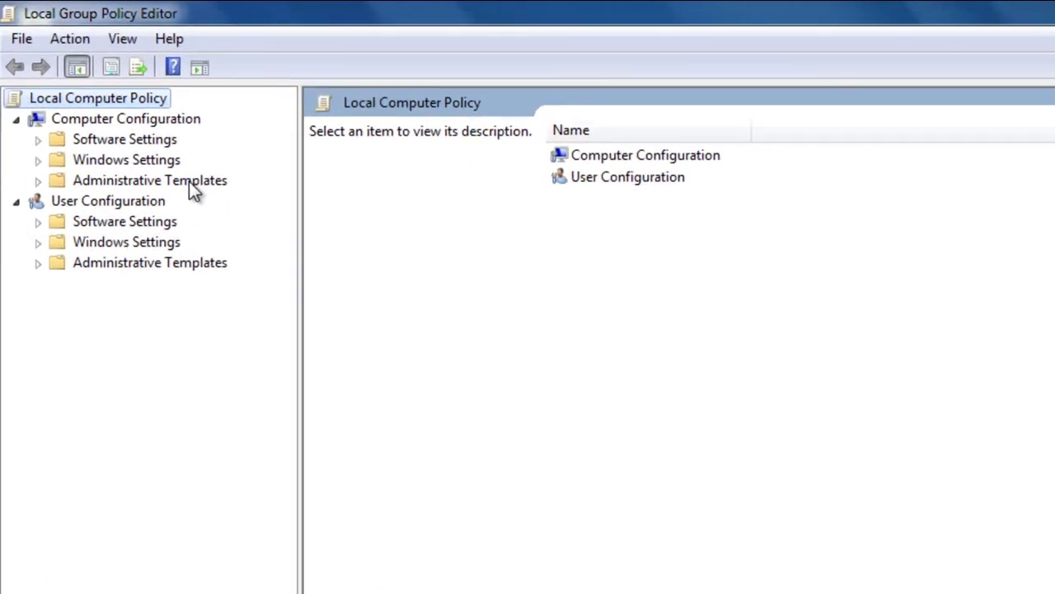
Navigate Computer Configuration > Administrative Templates > Windows Components > Windows Update
left_click(123, 122)
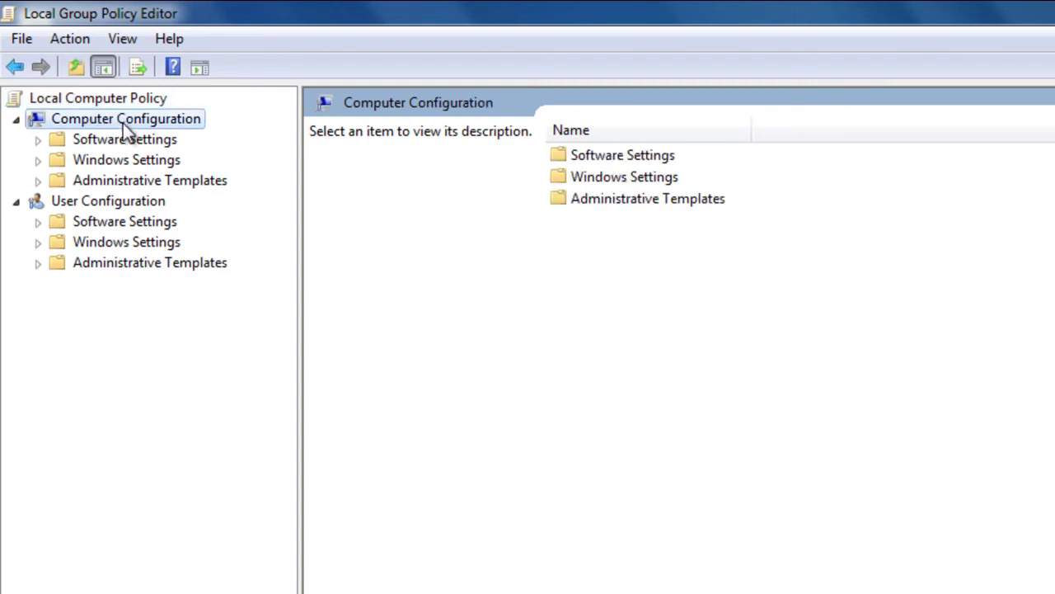
double_click(143, 184)
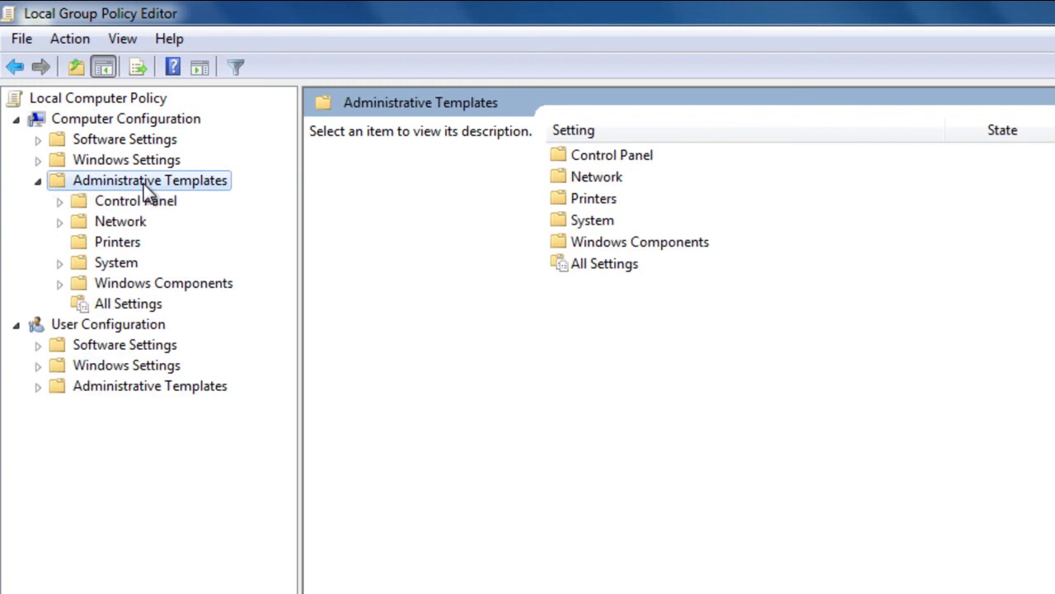
double_click(130, 282)
left_click_drag(286, 298, 293, 515)
left_click(188, 374)
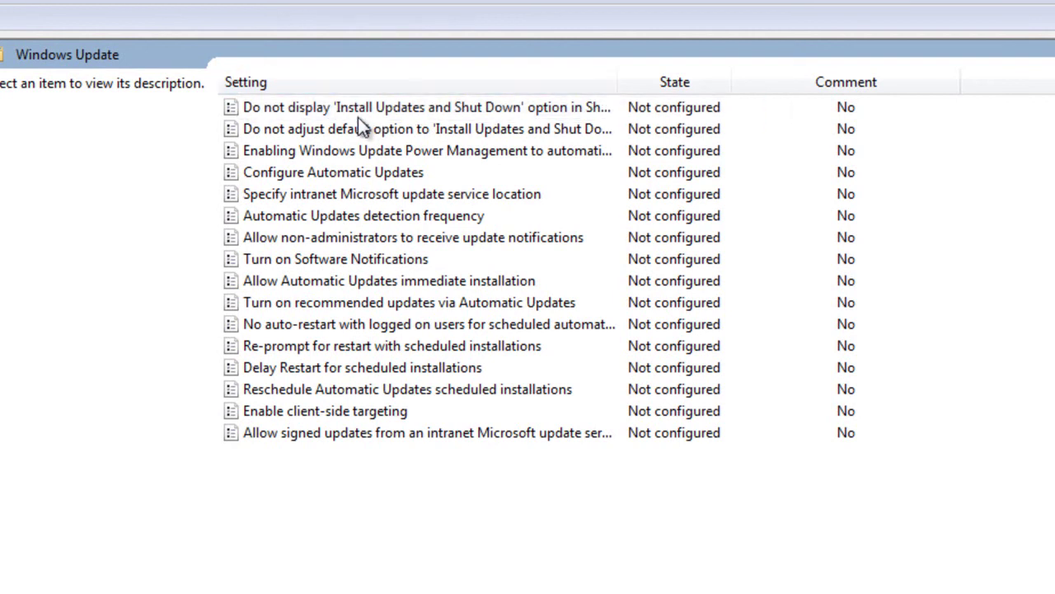
Set 'No auto-restart with logged on users' to Enabled, apply it, and close the editor
left_click(387, 326)
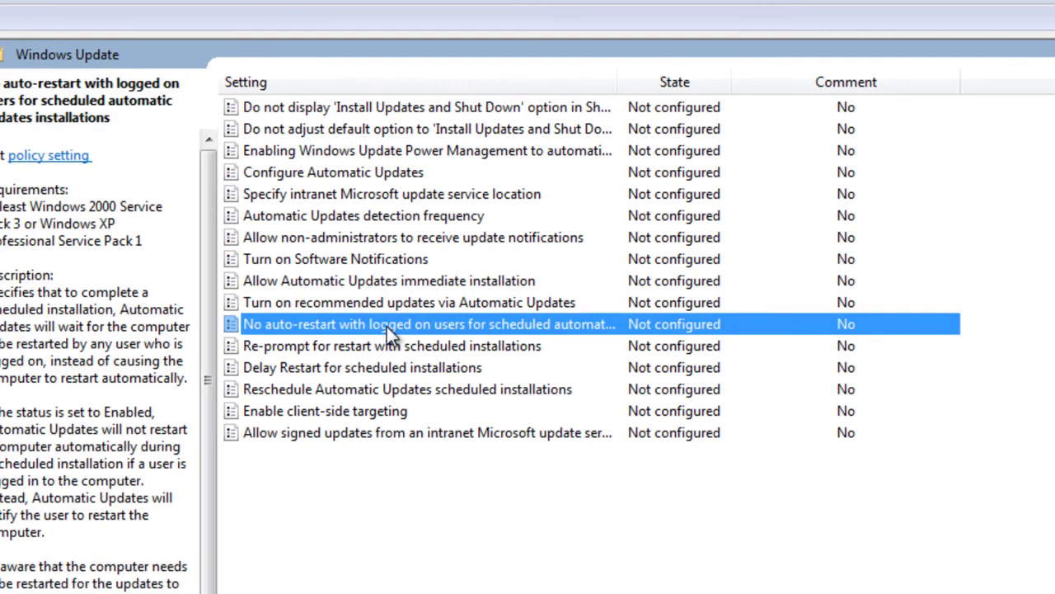
double_click(387, 326)
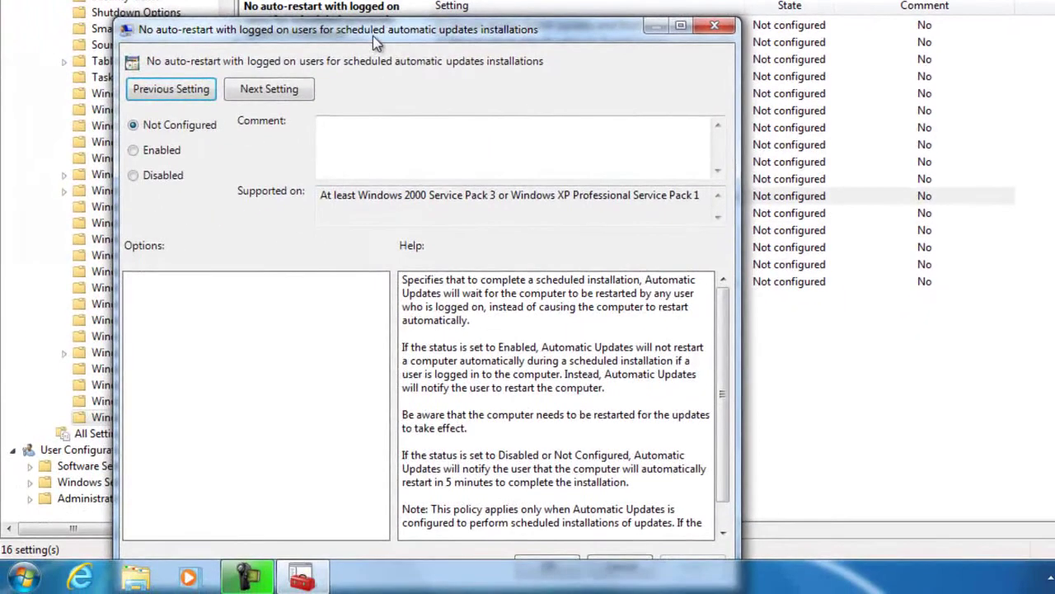
left_click_drag(372, 36, 482, 14)
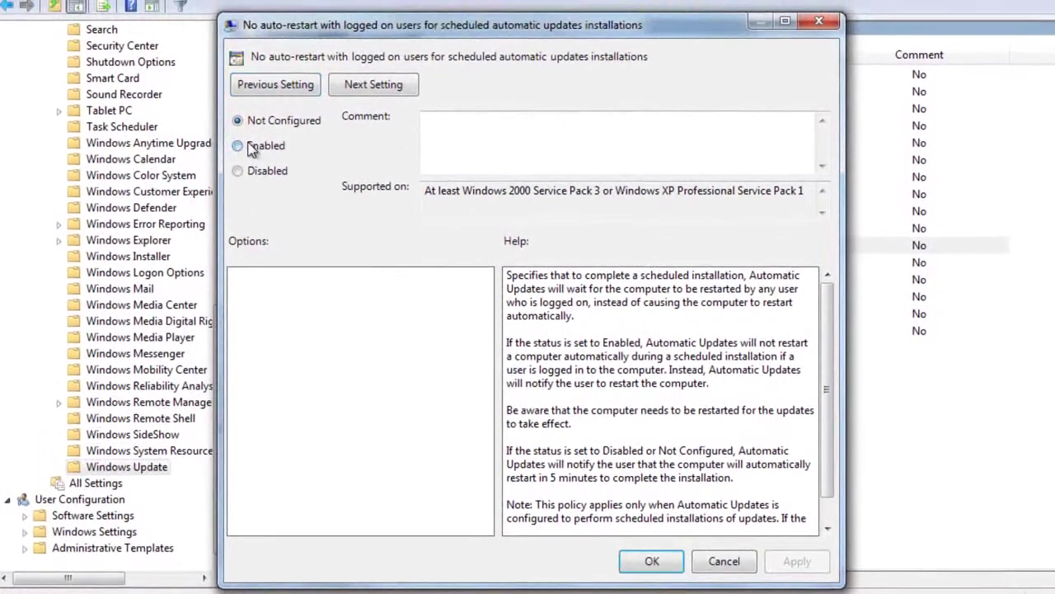
left_click(242, 96)
left_click(796, 562)
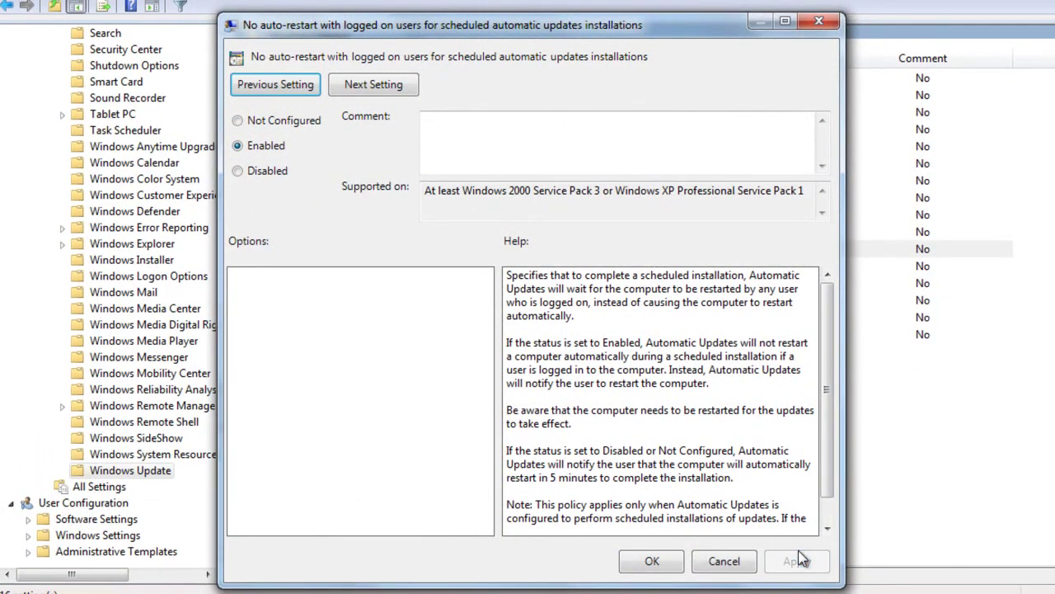
left_click(672, 564)
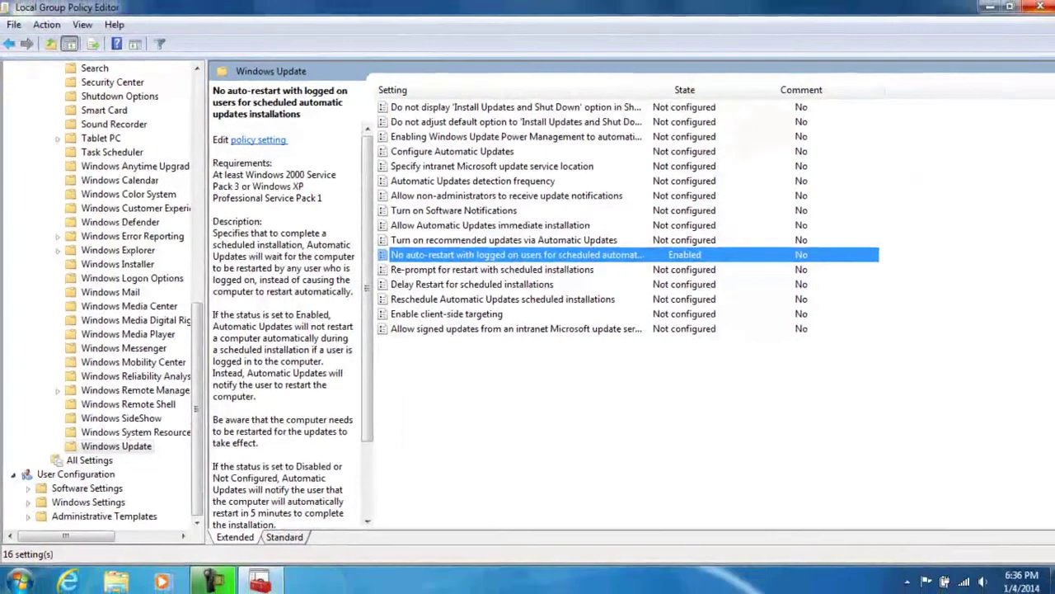
left_click(1036, 10)
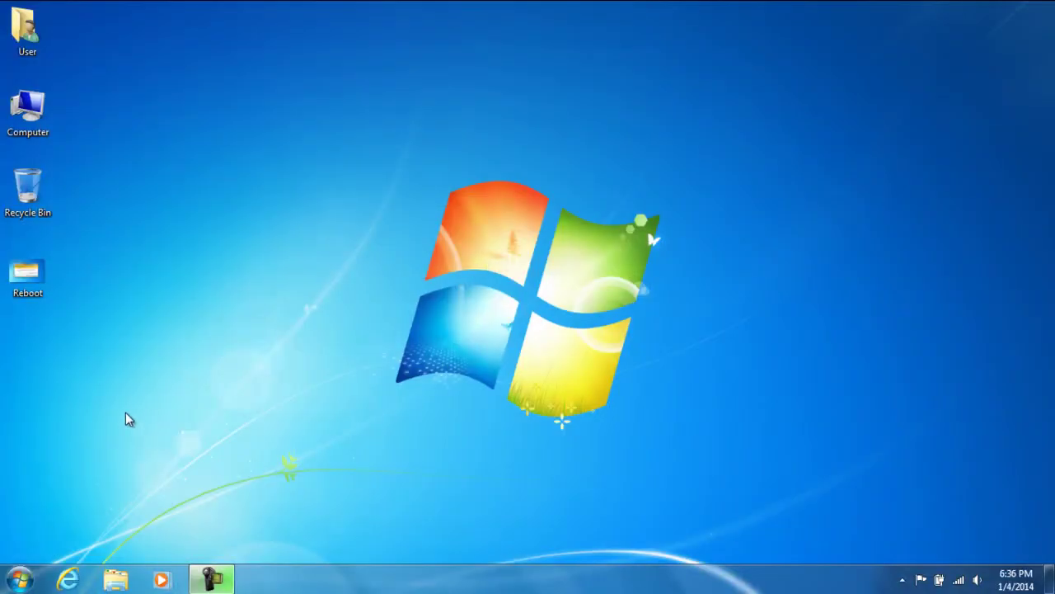
Reopen Local Group Policy Editor via 'gpedit.msc', maximize it and widen the tree pane
left_click(18, 579)
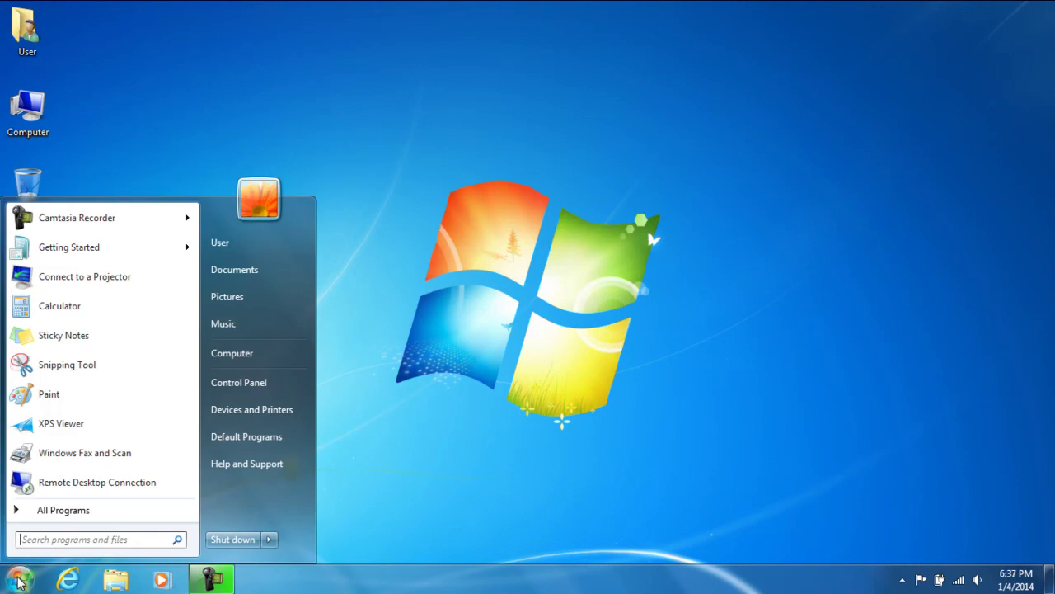
type("gped")
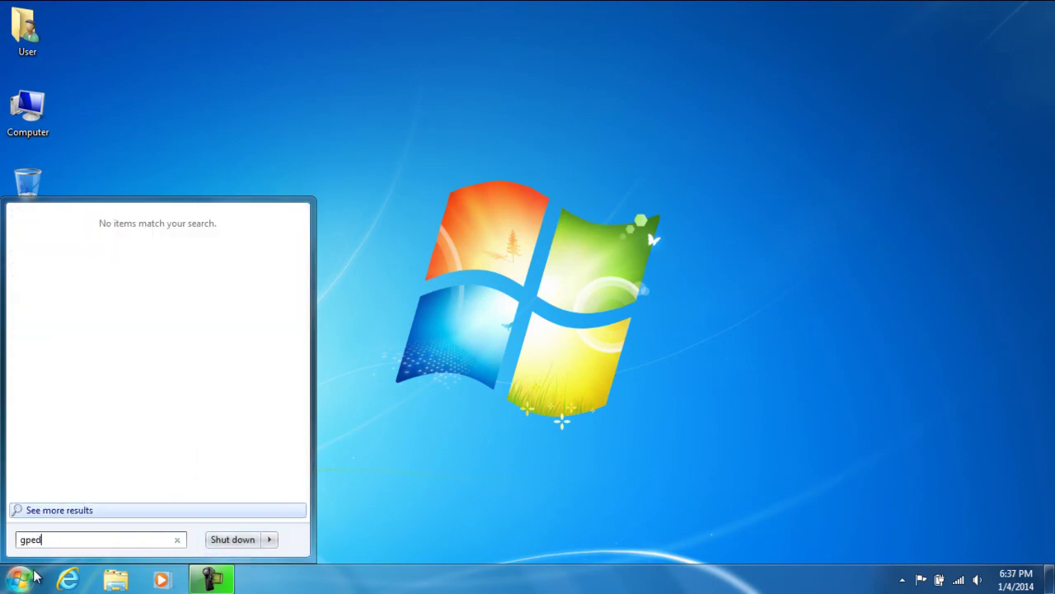
type("it.sm")
key("BackSpace")
key("BackSpace")
key("BackSpace")
type(".msc")
key("Return")
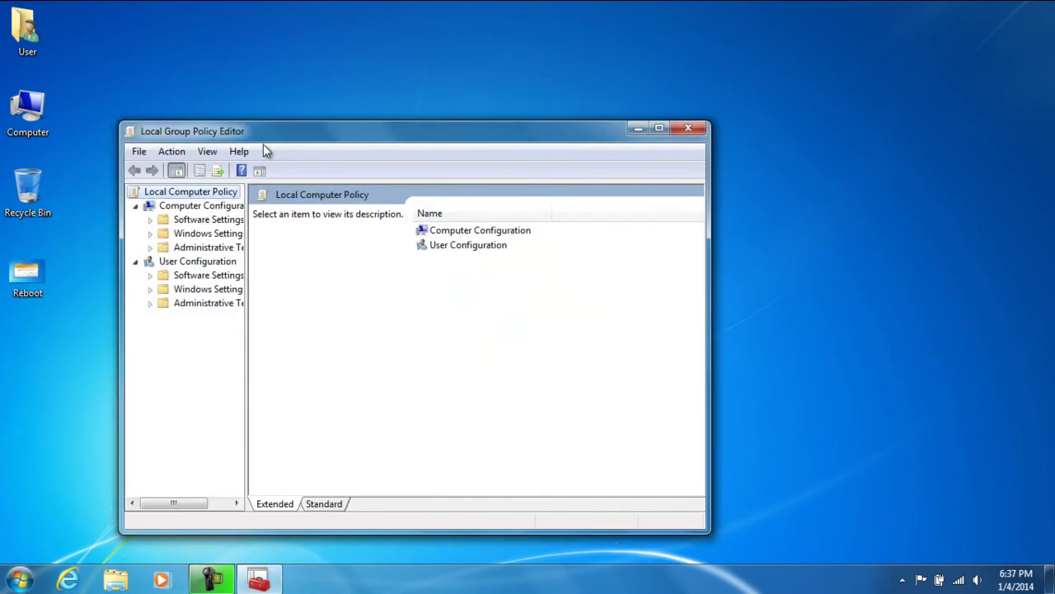
double_click(261, 132)
left_click_drag(120, 154, 194, 155)
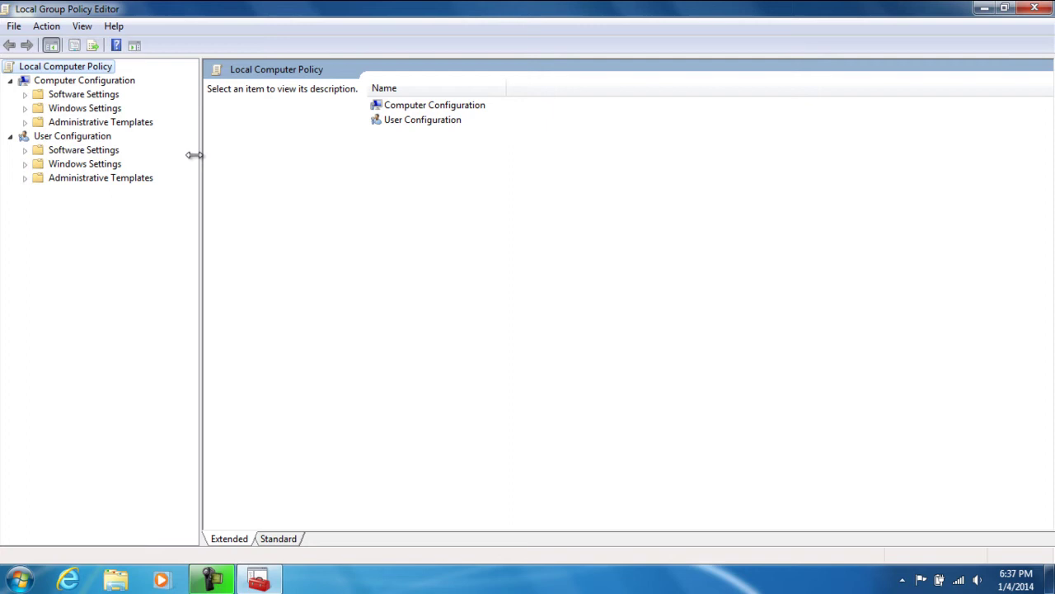
Return to Administrative Templates > Windows Components > Windows Update to check the policy
double_click(116, 123)
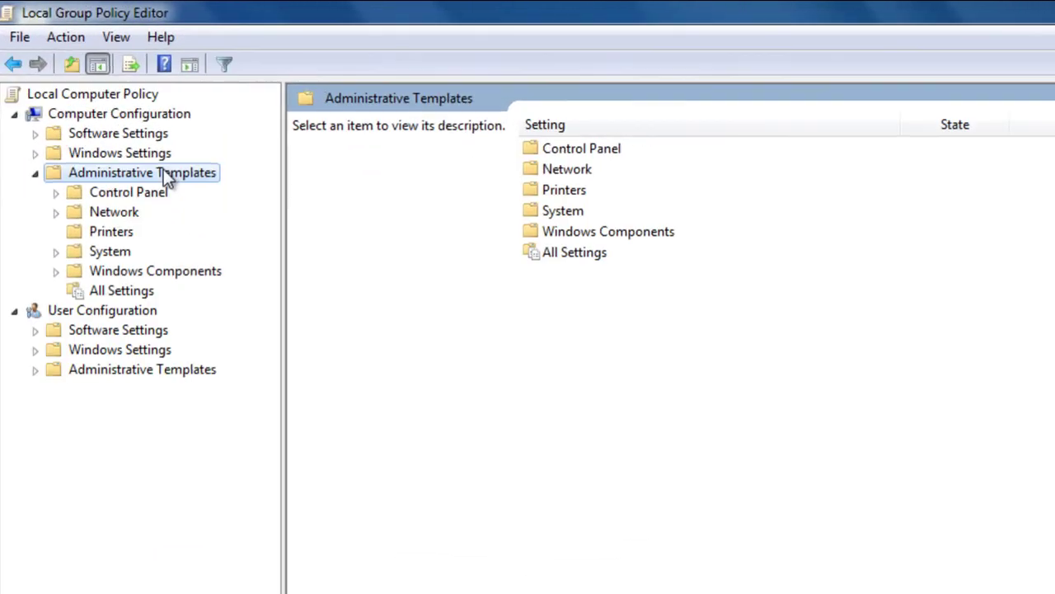
double_click(137, 273)
left_click_drag(264, 314, 291, 553)
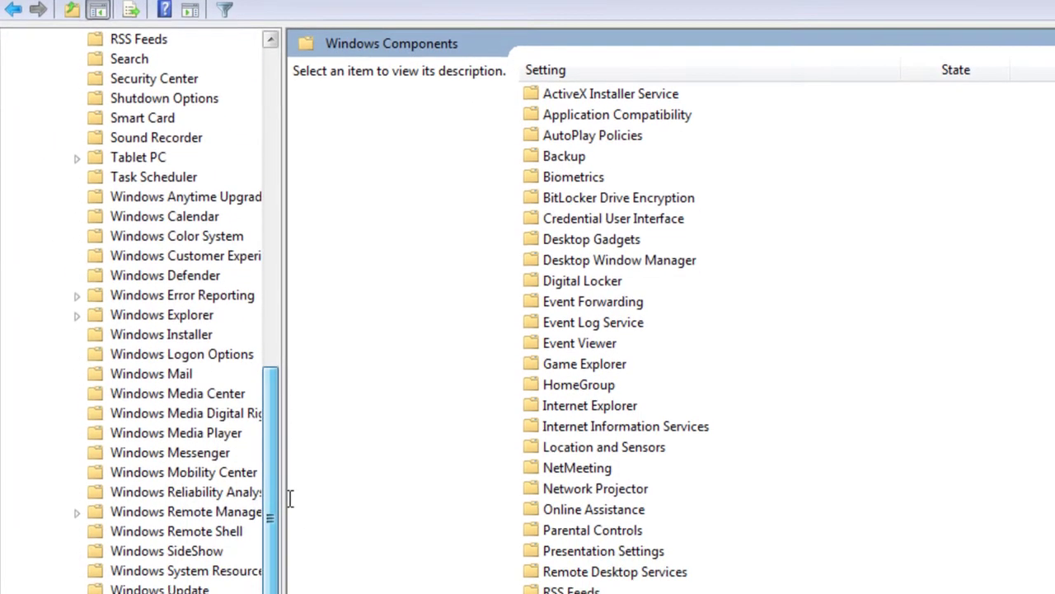
left_click(170, 591)
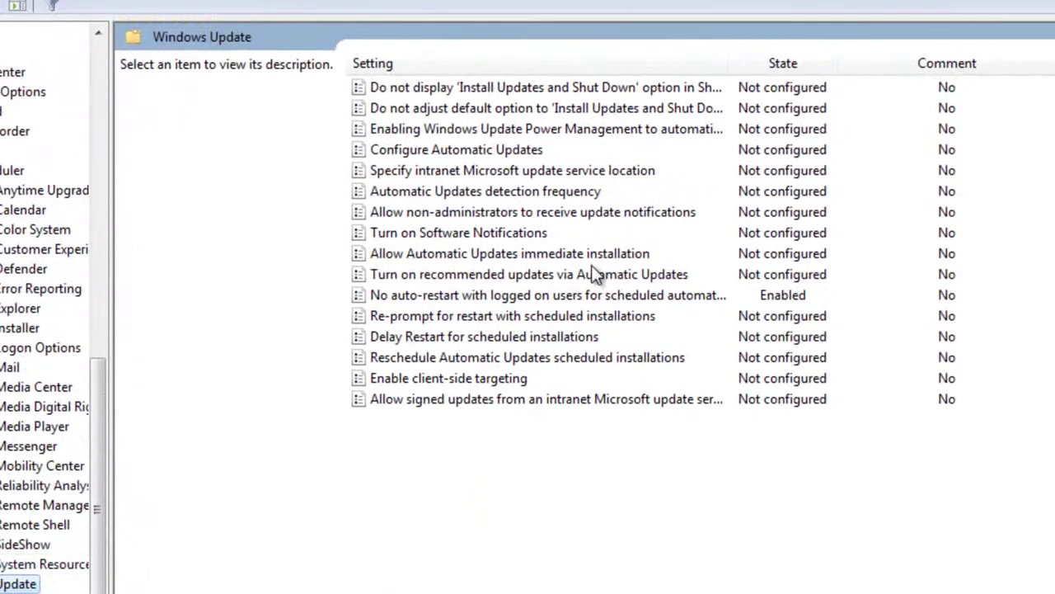
Revert the 'No auto-restart with logged on users' policy to Not Configured and apply it
double_click(554, 295)
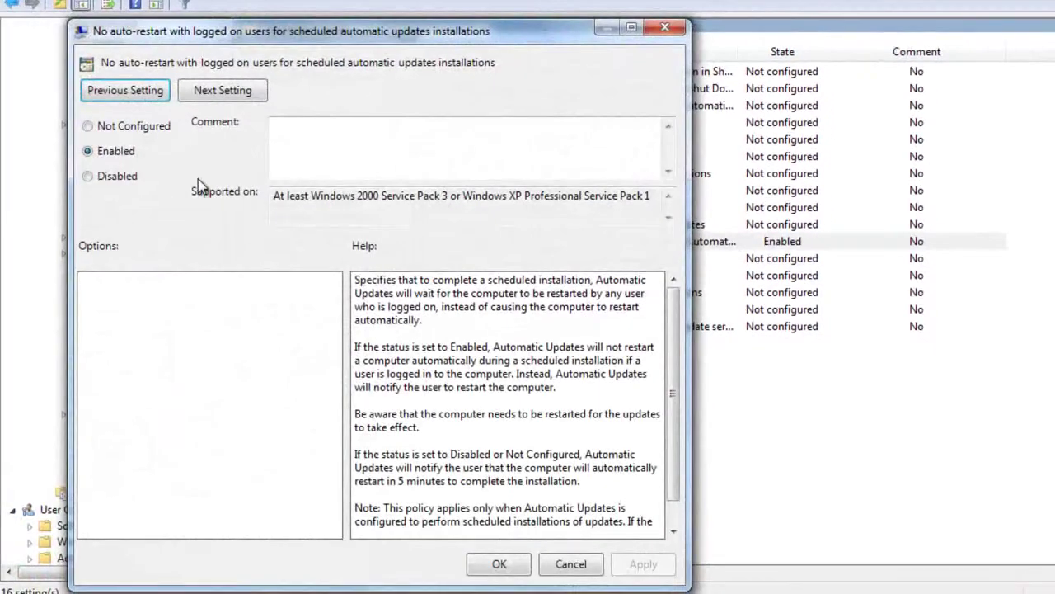
left_click(123, 126)
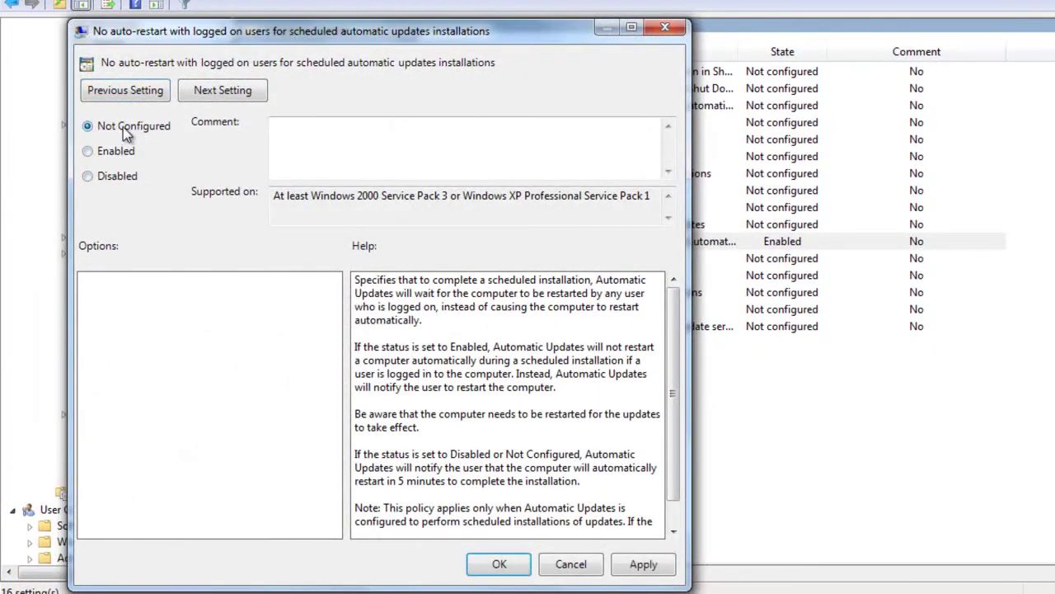
left_click(645, 569)
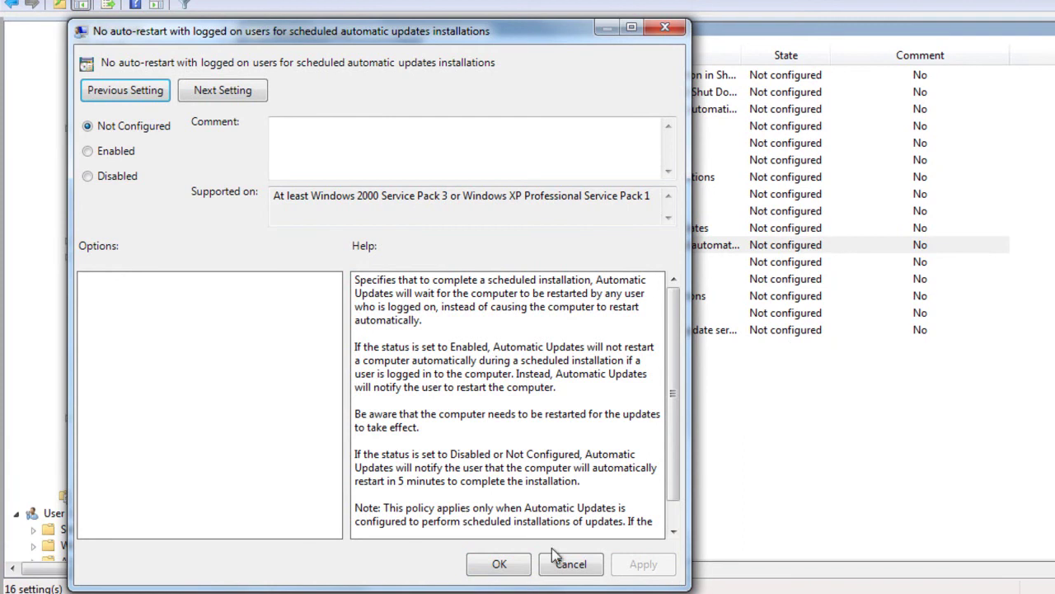
left_click(500, 564)
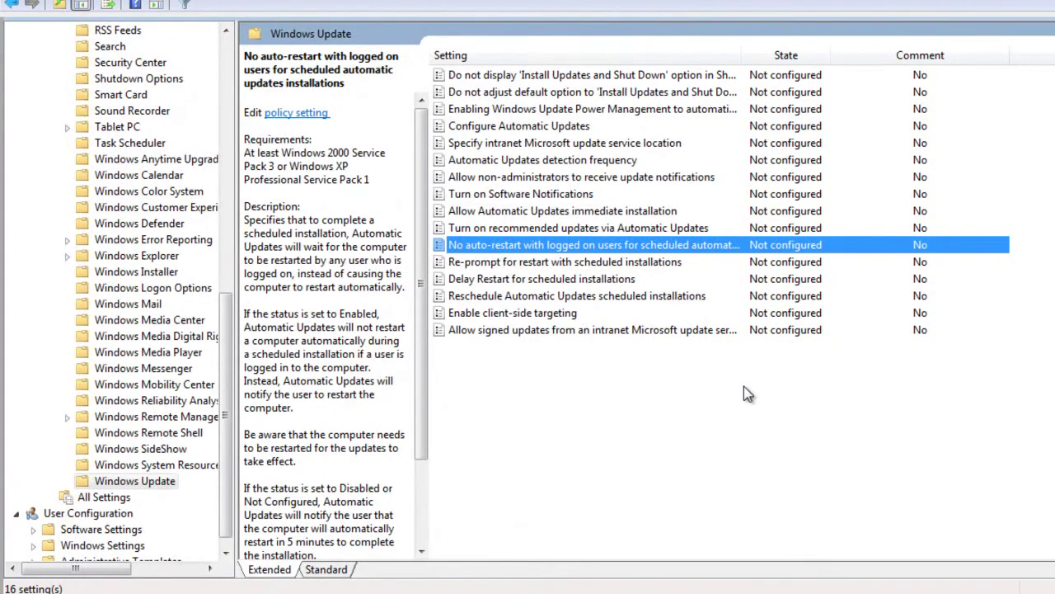